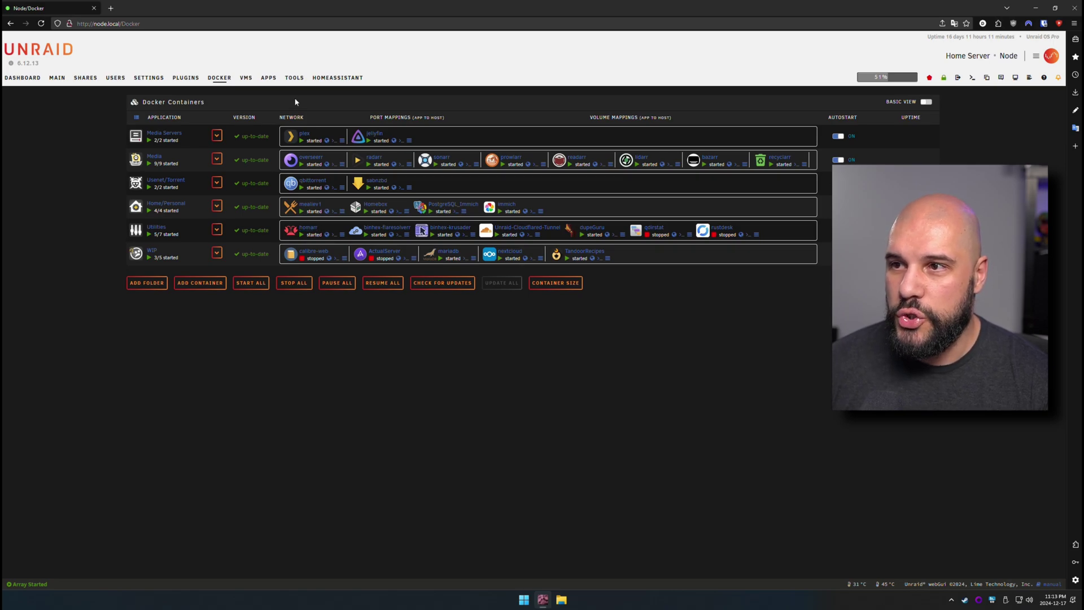
Search the Unraid Apps store for homarr
left_click(271, 79)
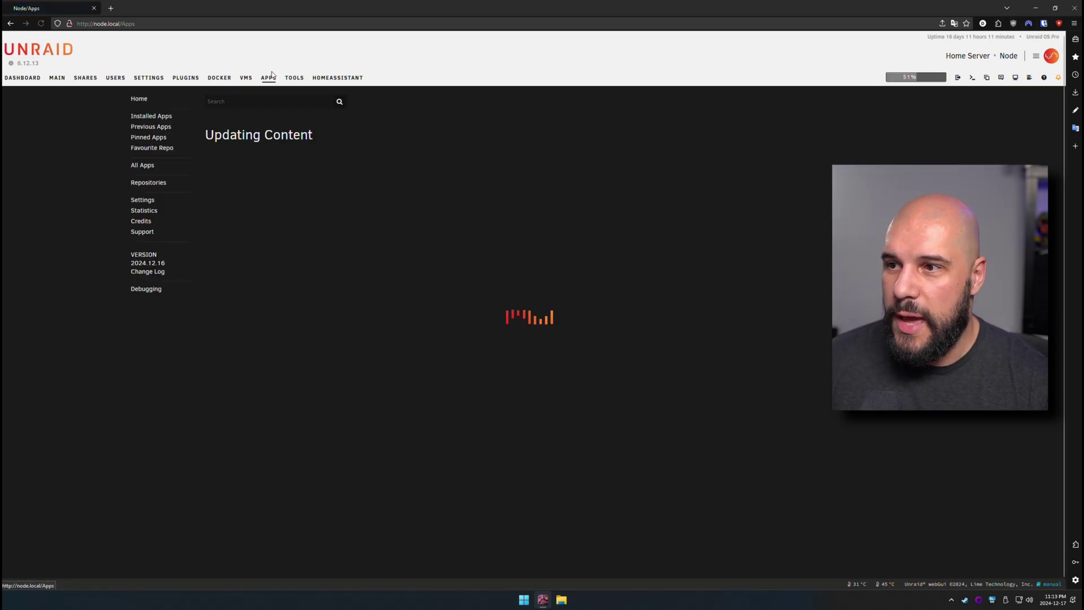
left_click(251, 101)
type("homarr")
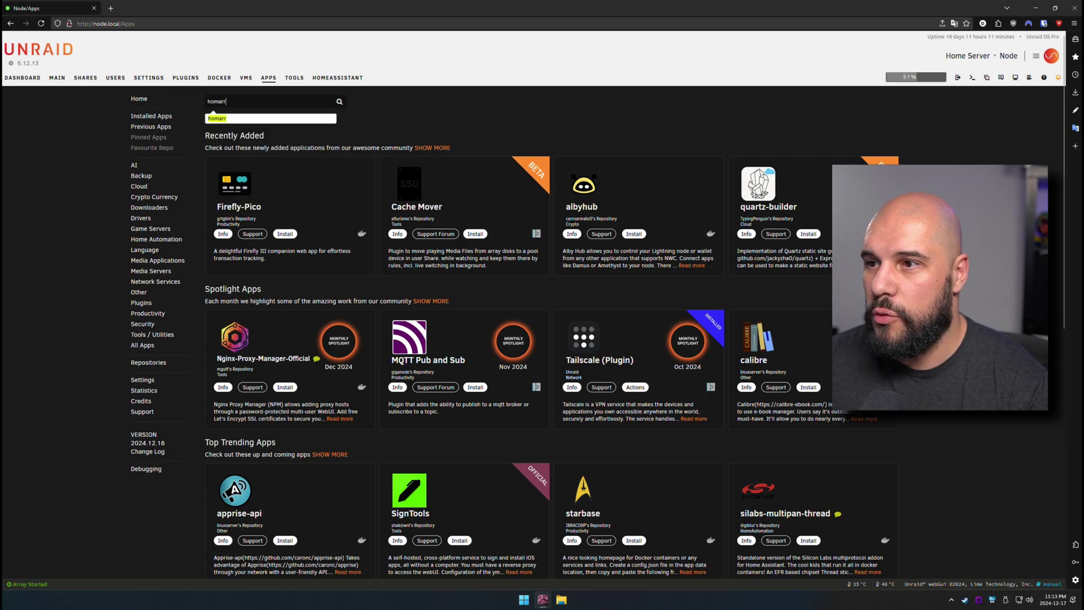
key("Return")
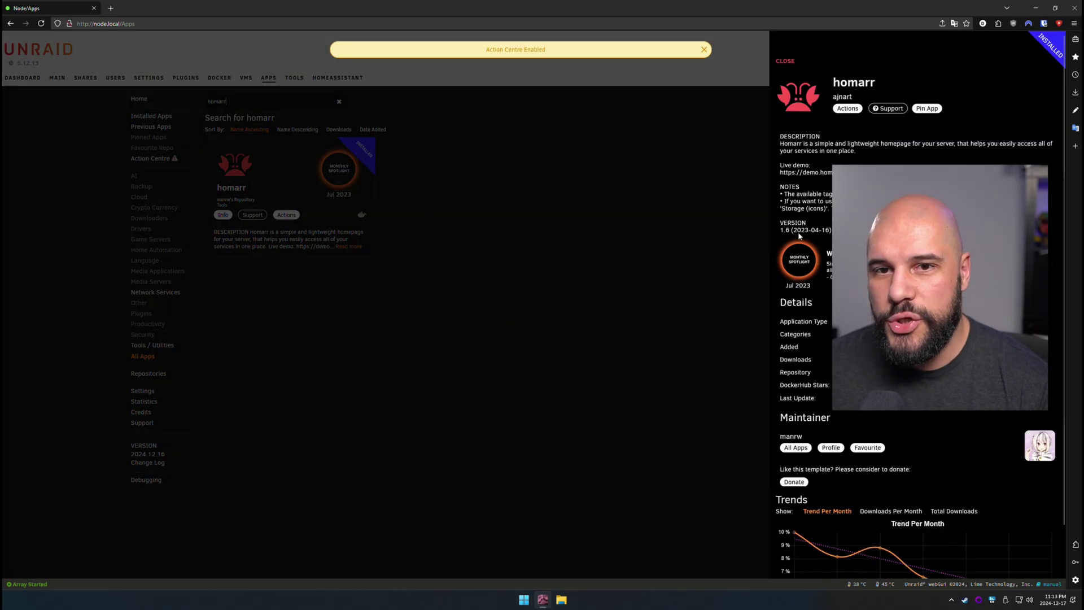
Close homarr's details panel and open its container settings from the Docker list
left_click(694, 156)
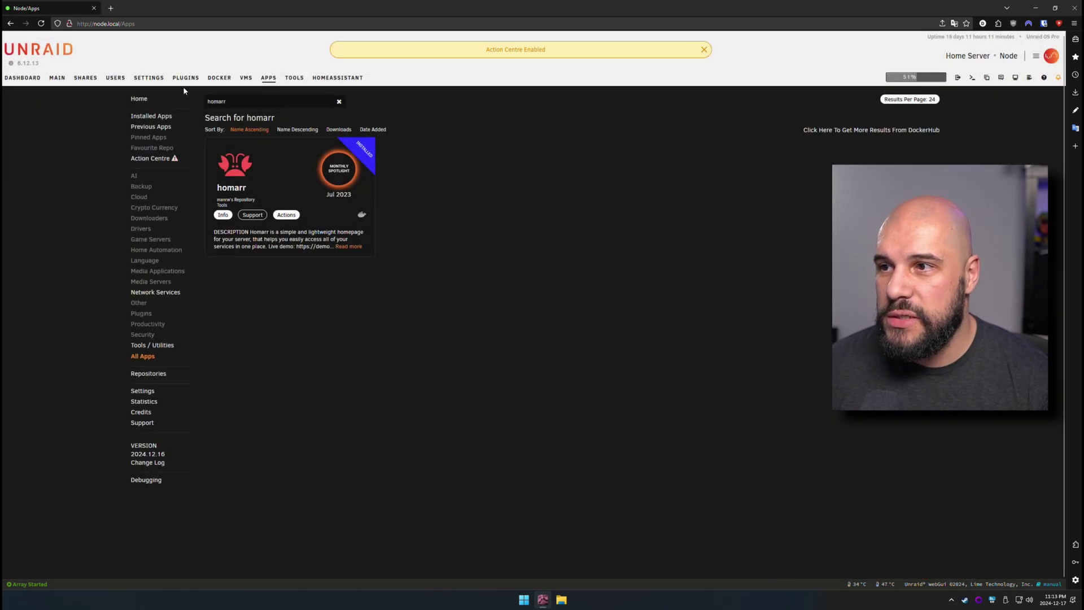
left_click(219, 78)
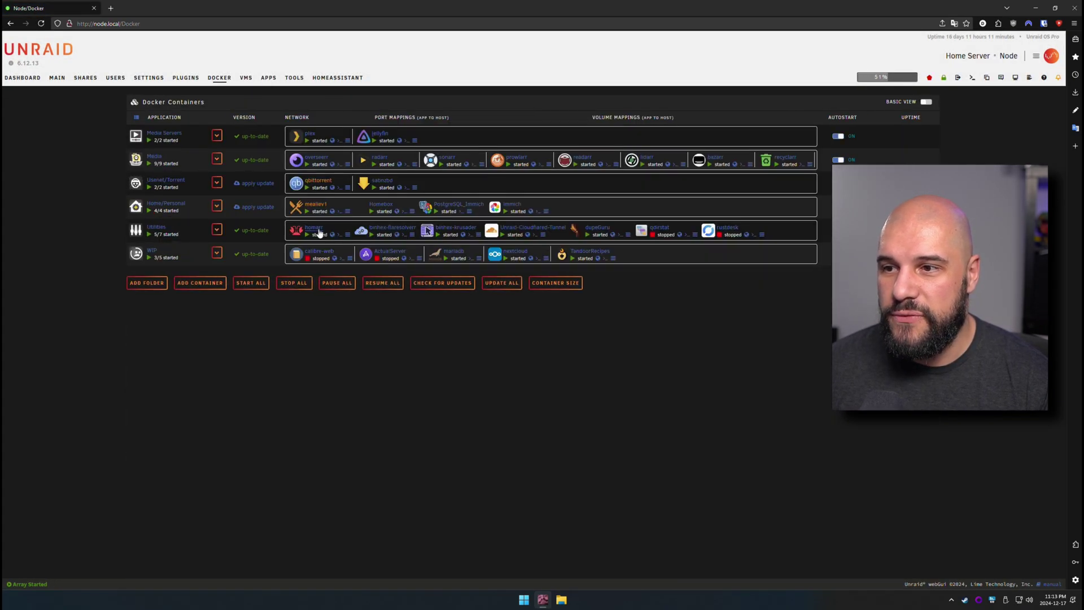
left_click(317, 229)
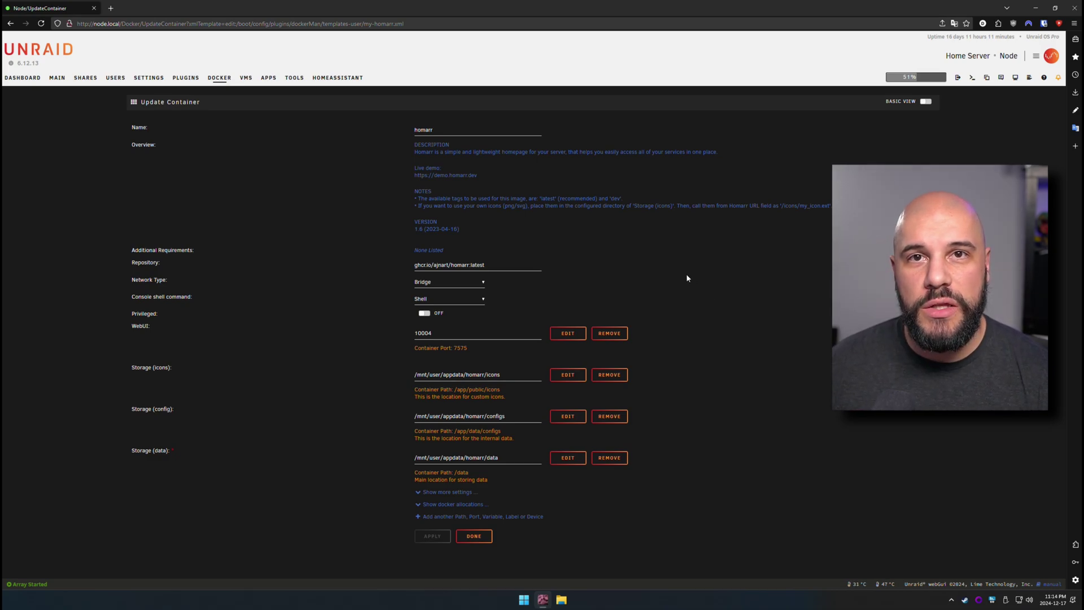
Launch Plex from its Homarr dashboard tile, then close the Plex tab
left_click(212, 83)
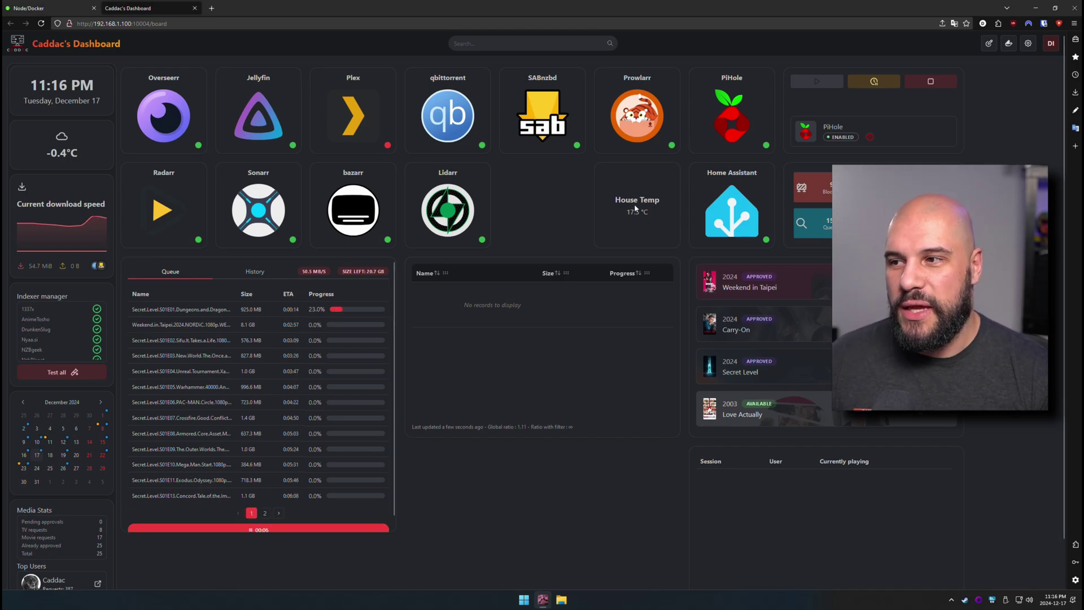
mouse_move(389, 148)
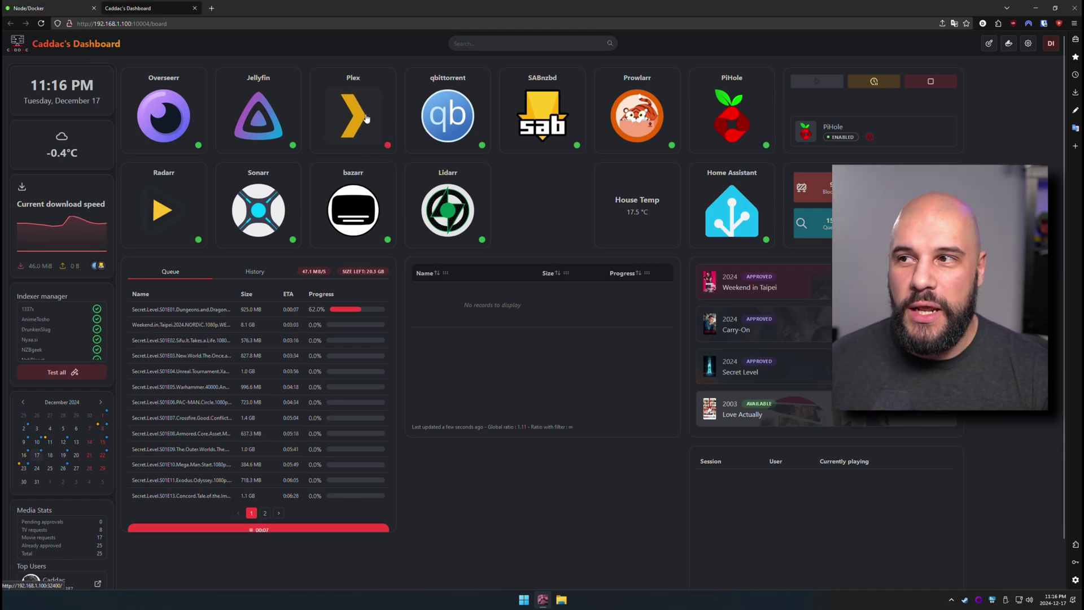
left_click(366, 118)
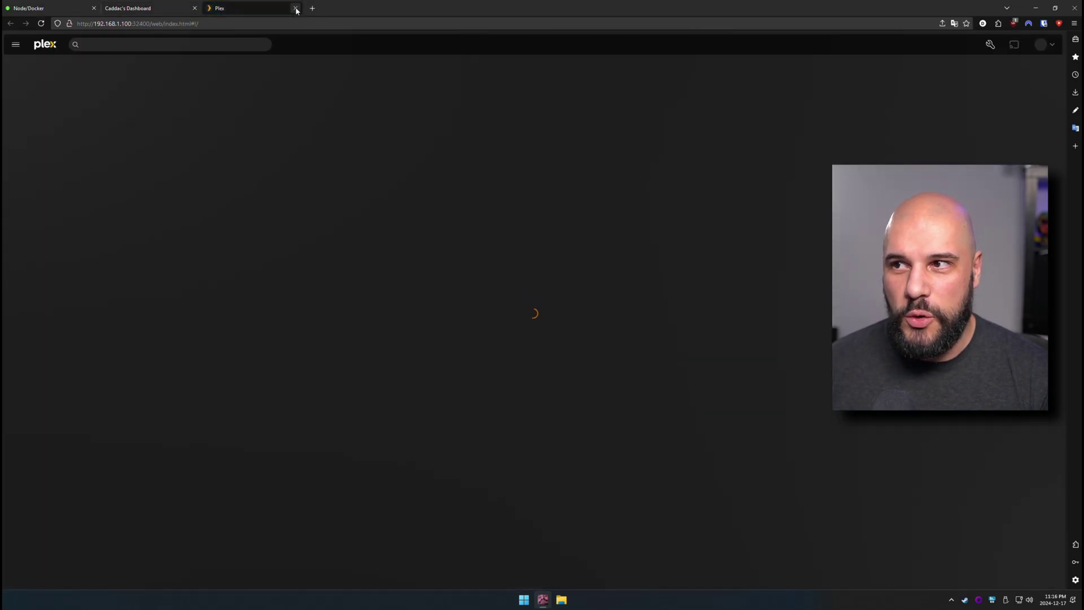
left_click(296, 8)
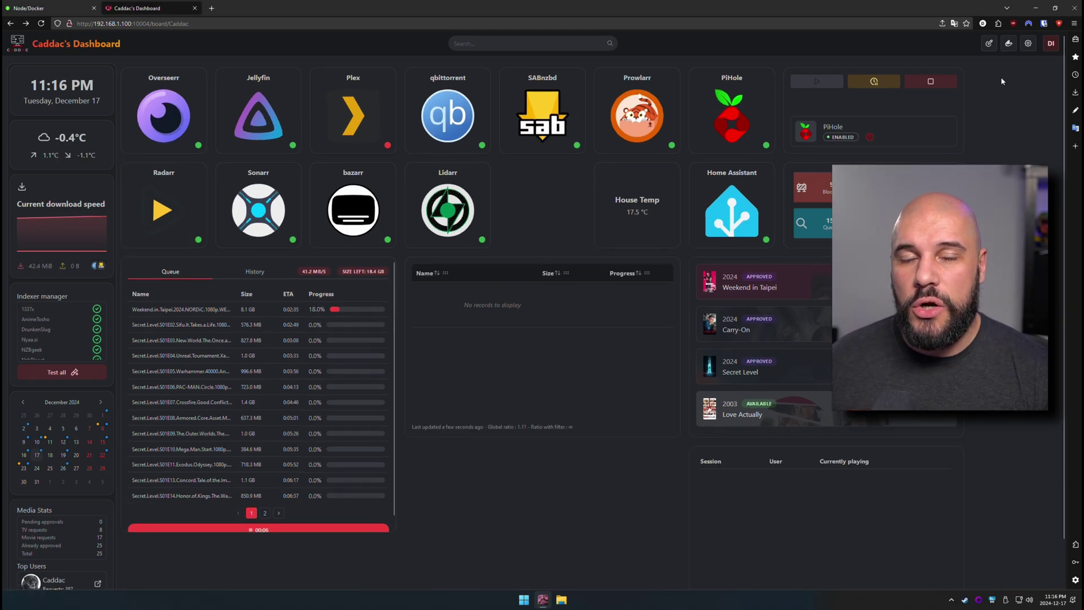
Go to Manage > Boards from the avatar menu and view the default board
left_click(1049, 44)
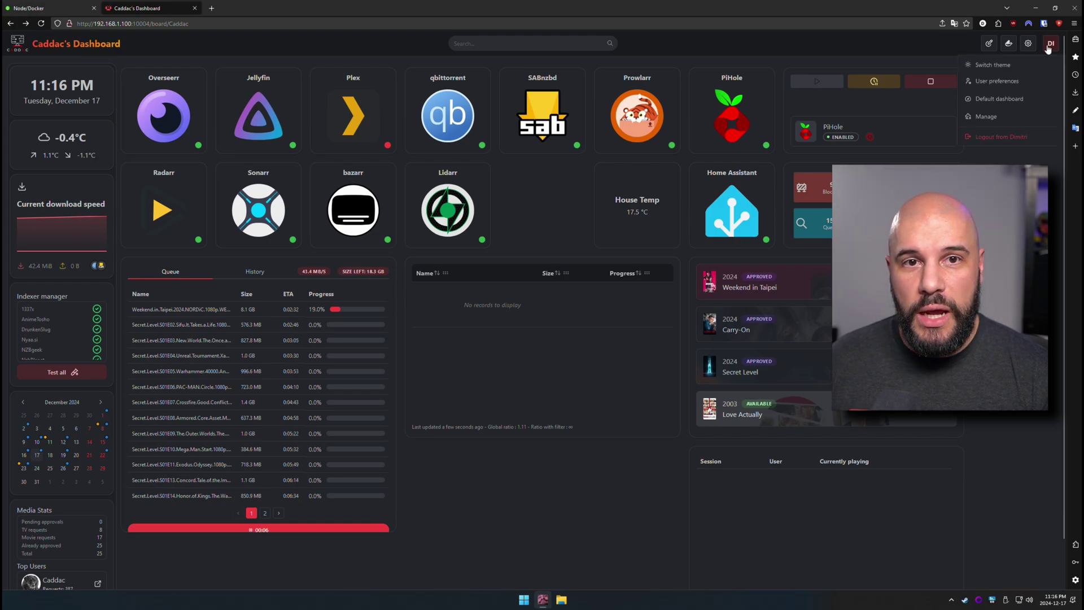
left_click(1014, 117)
left_click(298, 181)
left_click(503, 177)
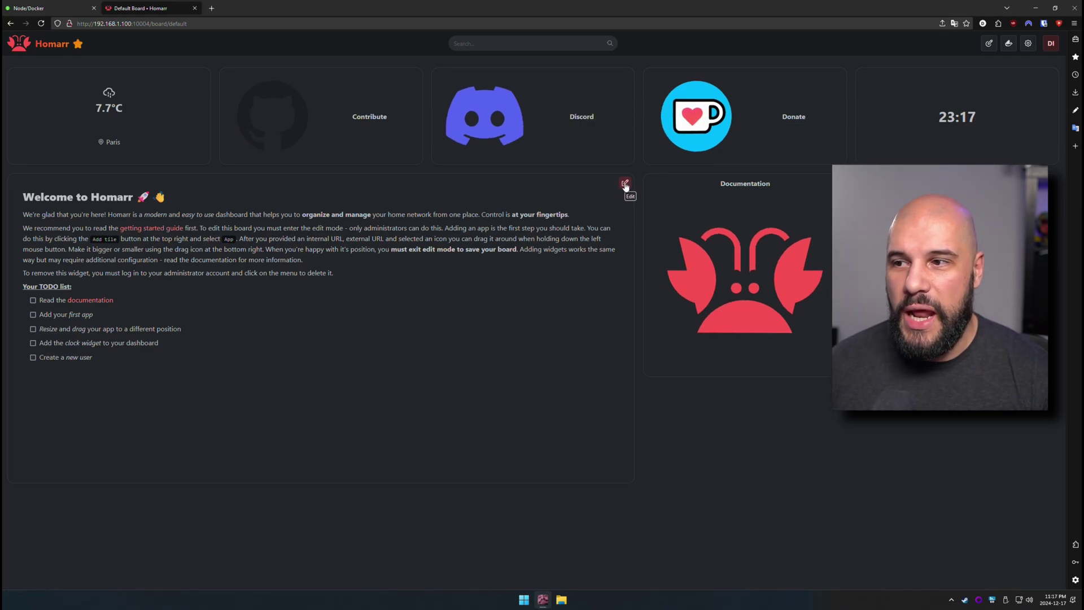
In edit mode, remove the Welcome, Contribute, Discord and Donate tiles
left_click(987, 46)
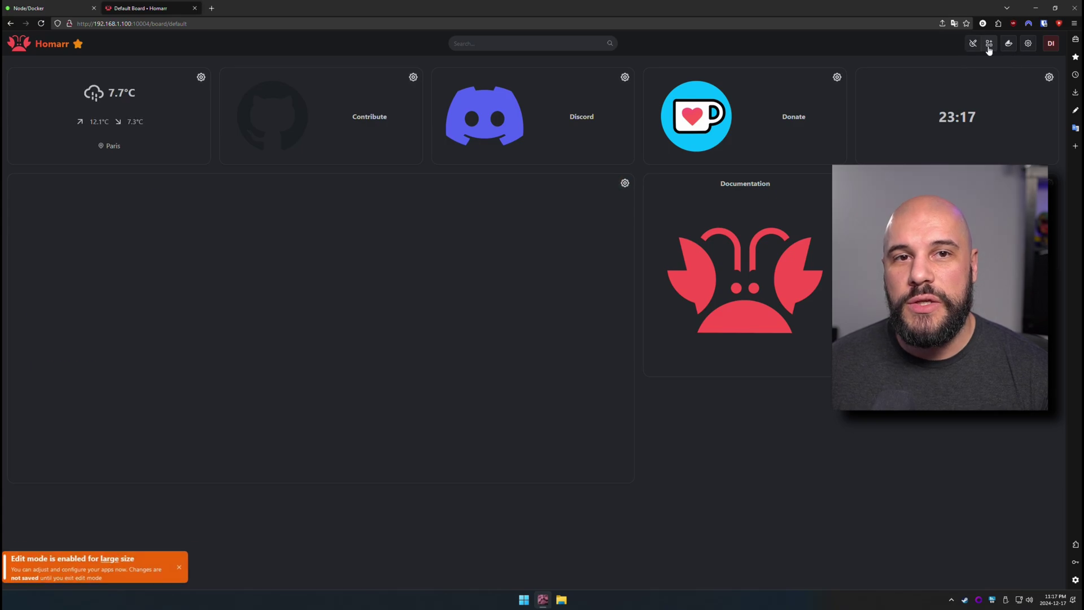
left_click(625, 183)
left_click(662, 216)
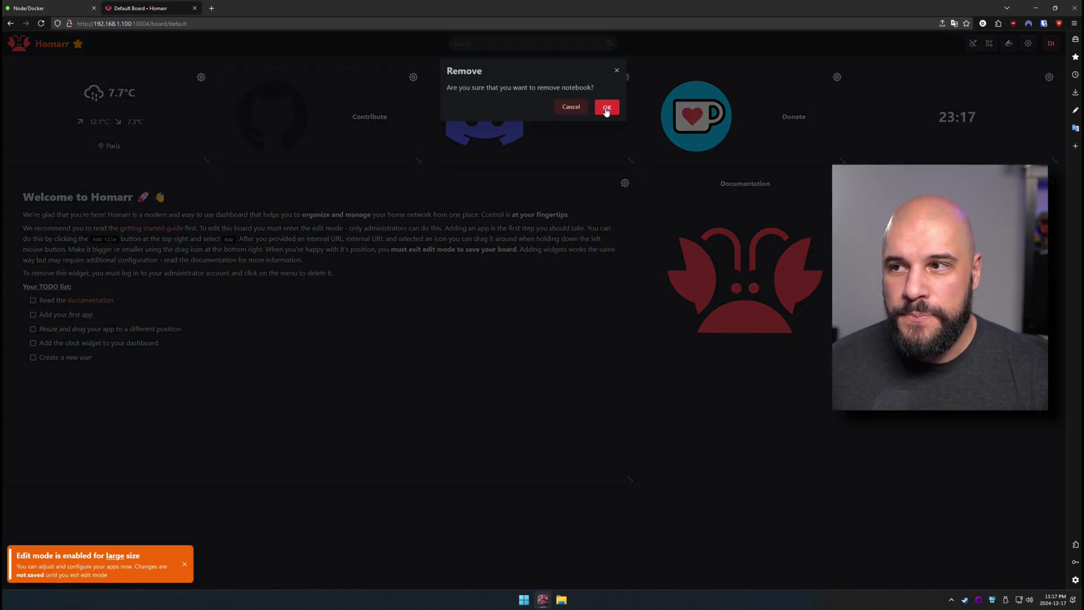
left_click(608, 106)
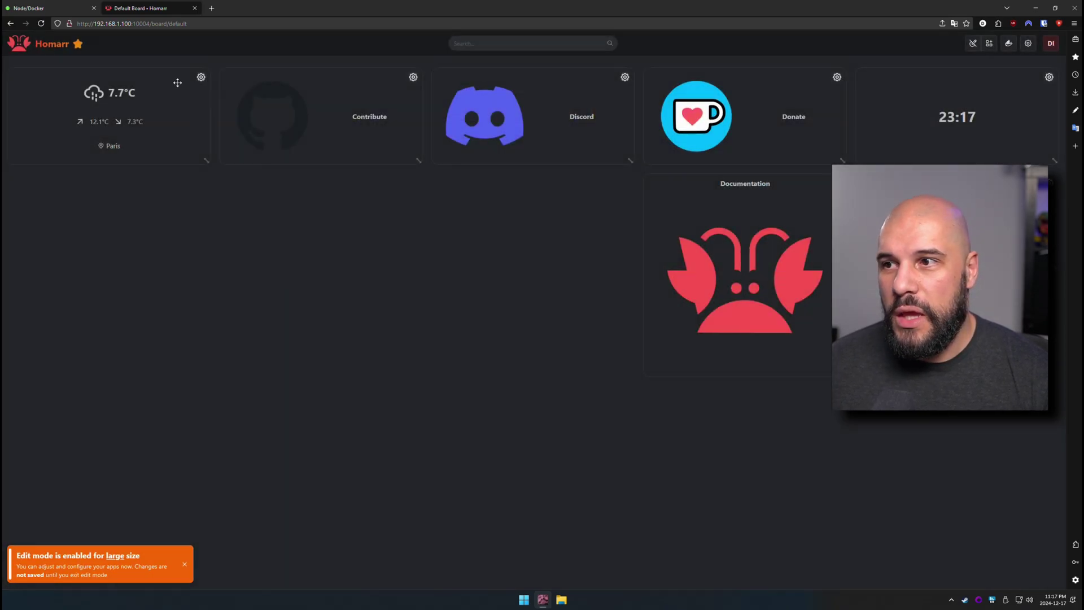
left_click(413, 78)
left_click(452, 112)
left_click(625, 77)
left_click(669, 112)
left_click(837, 77)
left_click(871, 114)
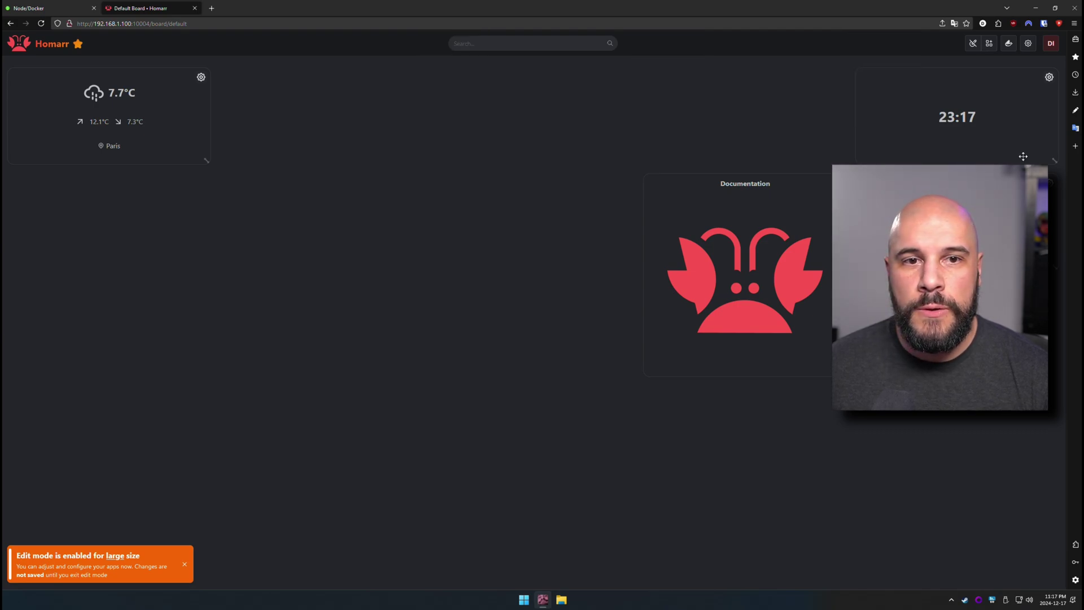
Remove the clock tile from the board
left_click(1048, 78)
left_click(1038, 113)
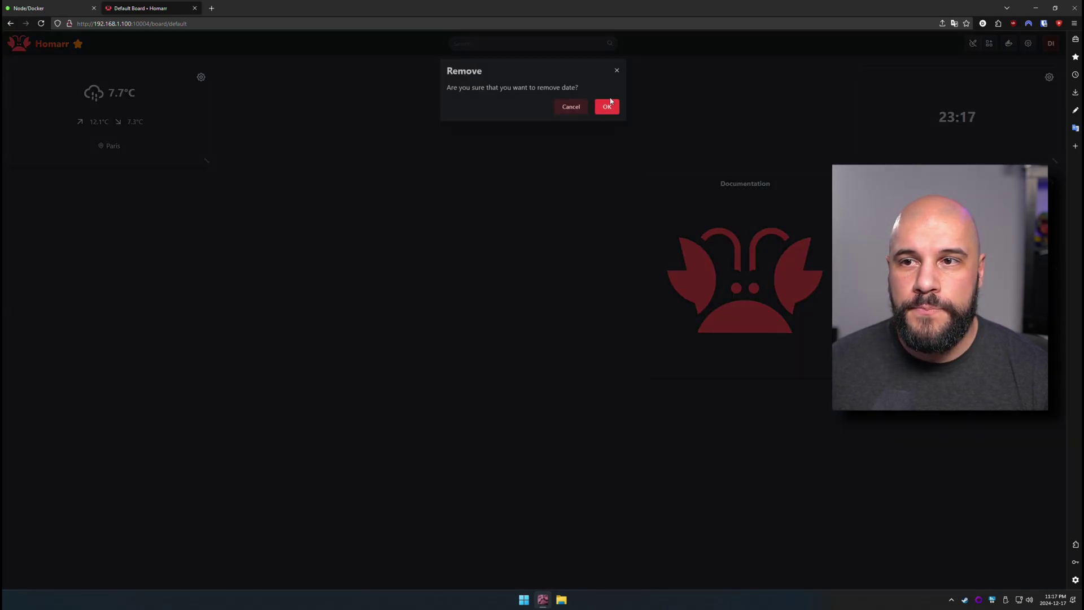
left_click(641, 113)
left_click(1049, 78)
left_click(1039, 113)
left_click(607, 107)
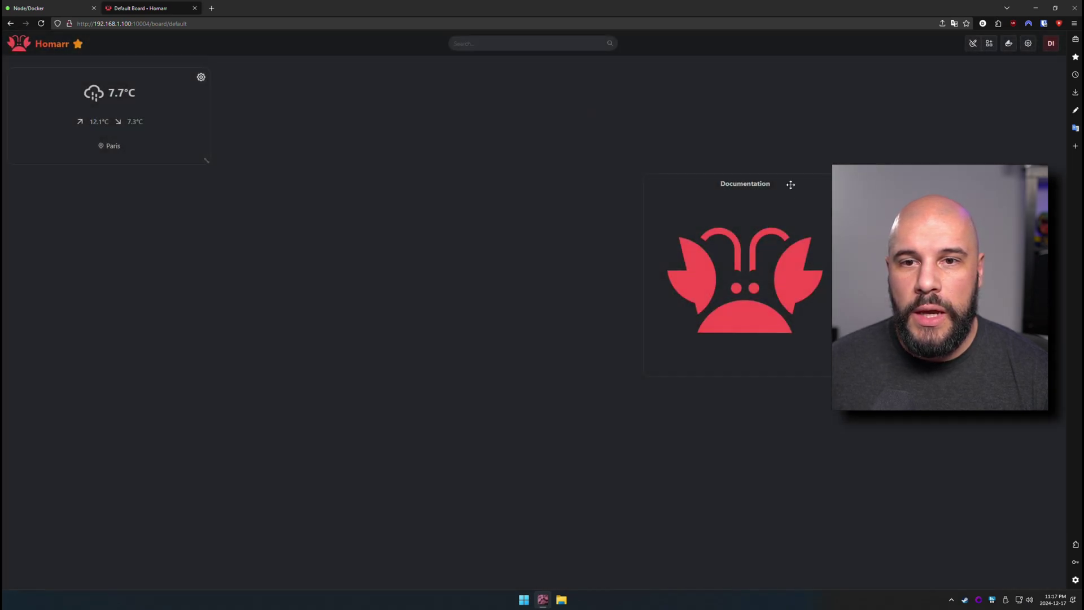
Move the Documentation tile beside the weather widget and resize it small
left_click_drag(790, 184, 384, 100)
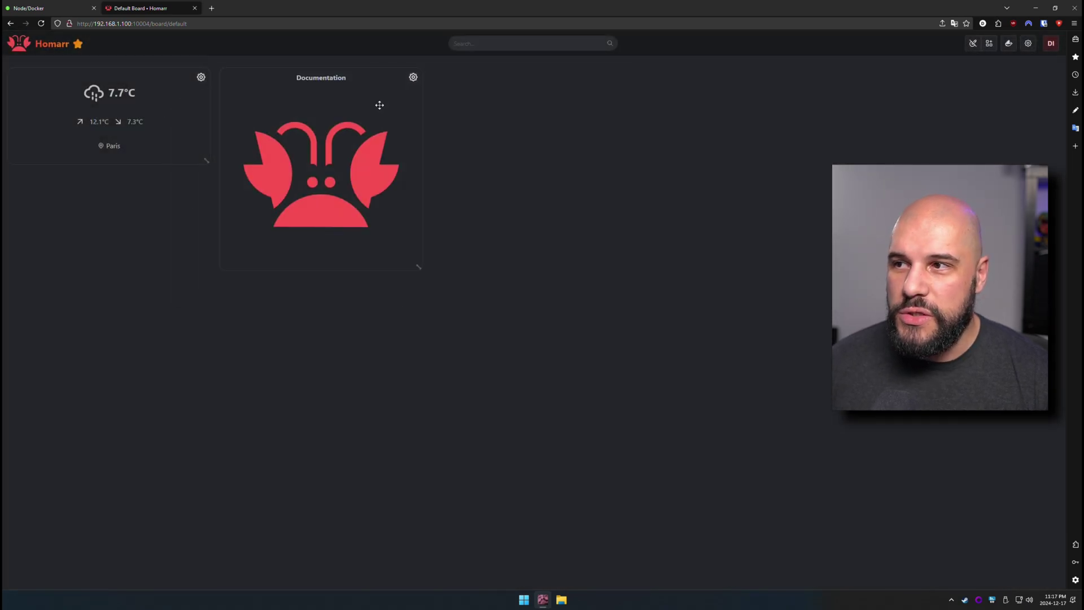
left_click_drag(421, 266, 310, 124)
left_click_drag(313, 163, 799, 419)
left_click_drag(841, 373, 273, 160)
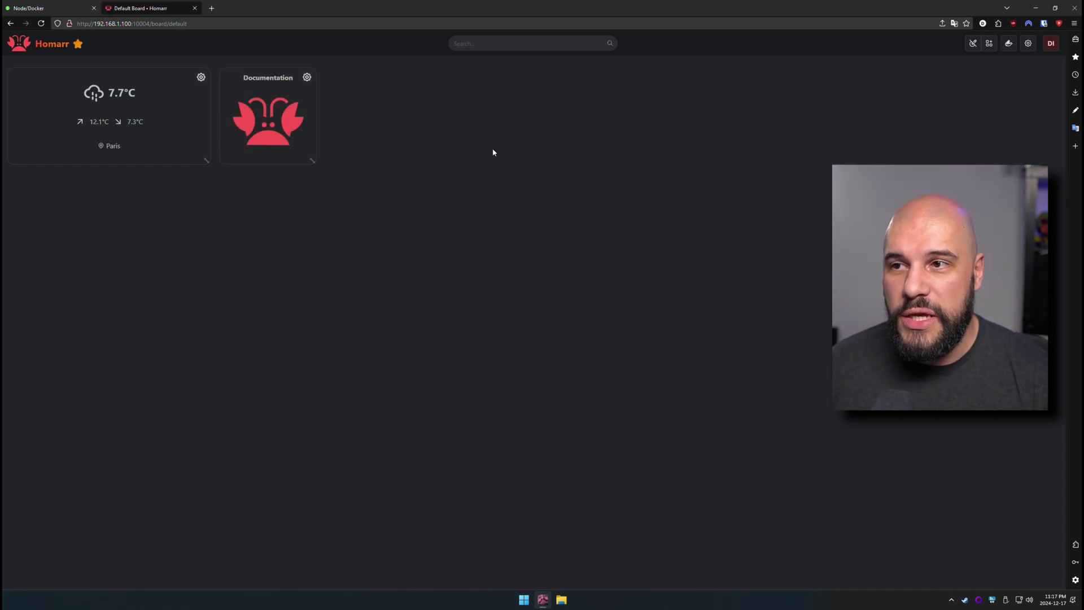
Enable the left sidebar in the default board's settings and save the changes
left_click(1028, 43)
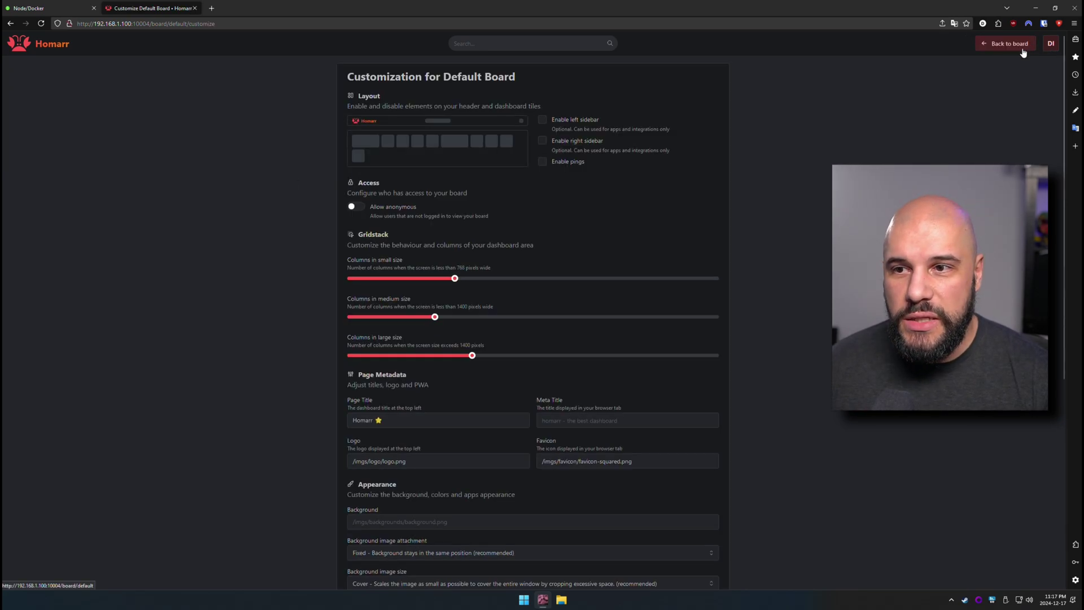
left_click(542, 122)
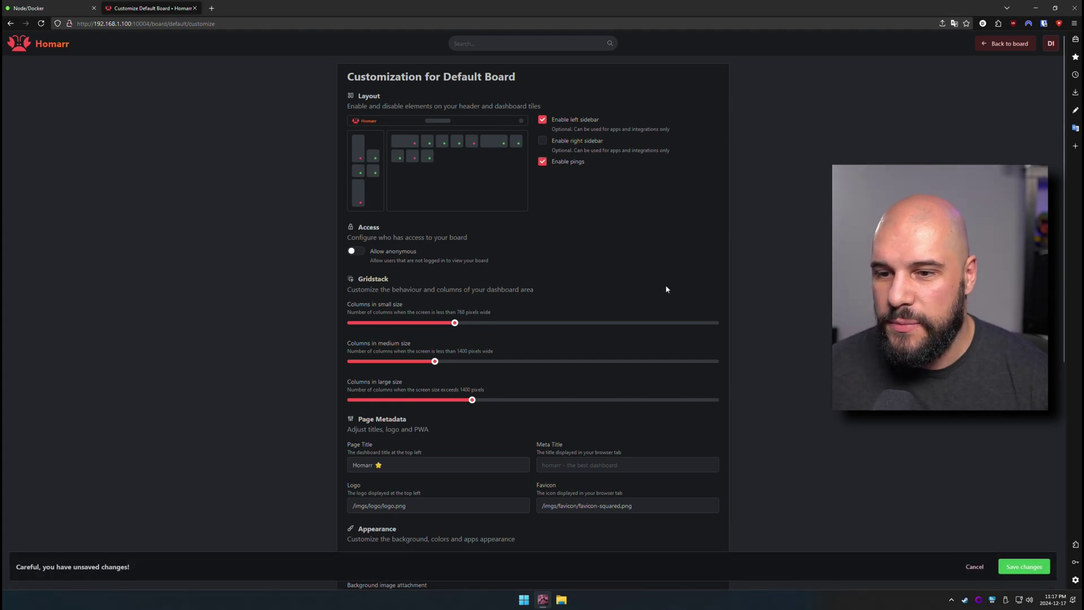
scroll(435, 328, "down", 3)
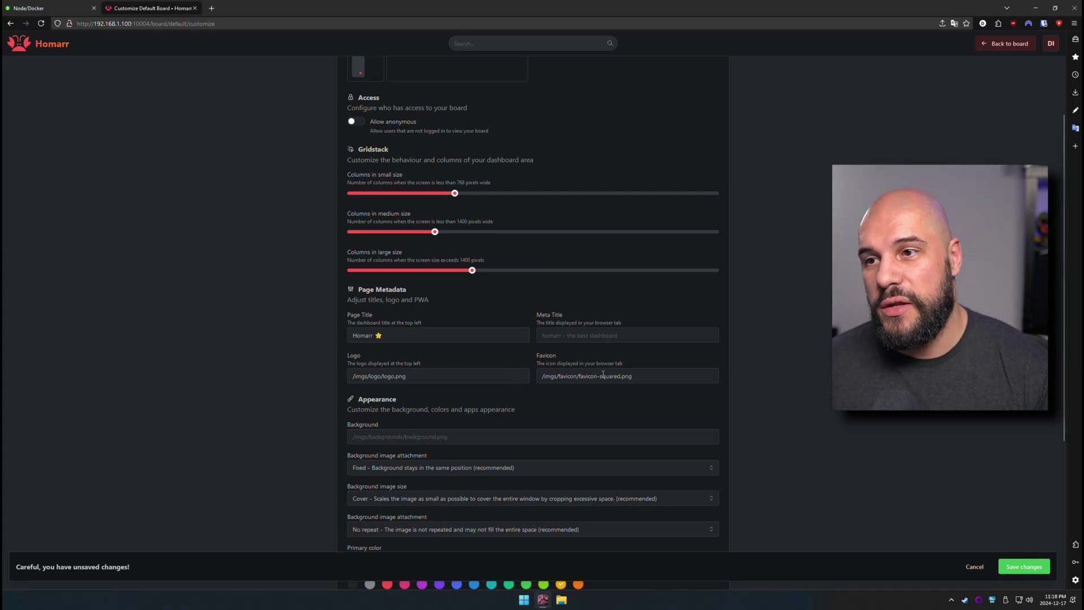
scroll(786, 274, "down", 5)
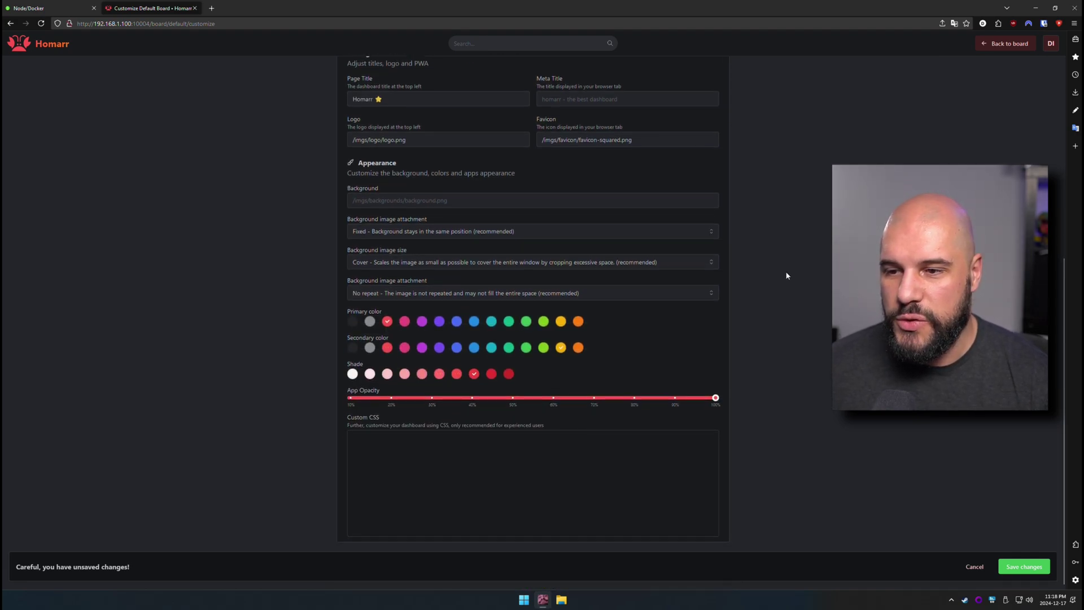
scroll(649, 426, "up", 1)
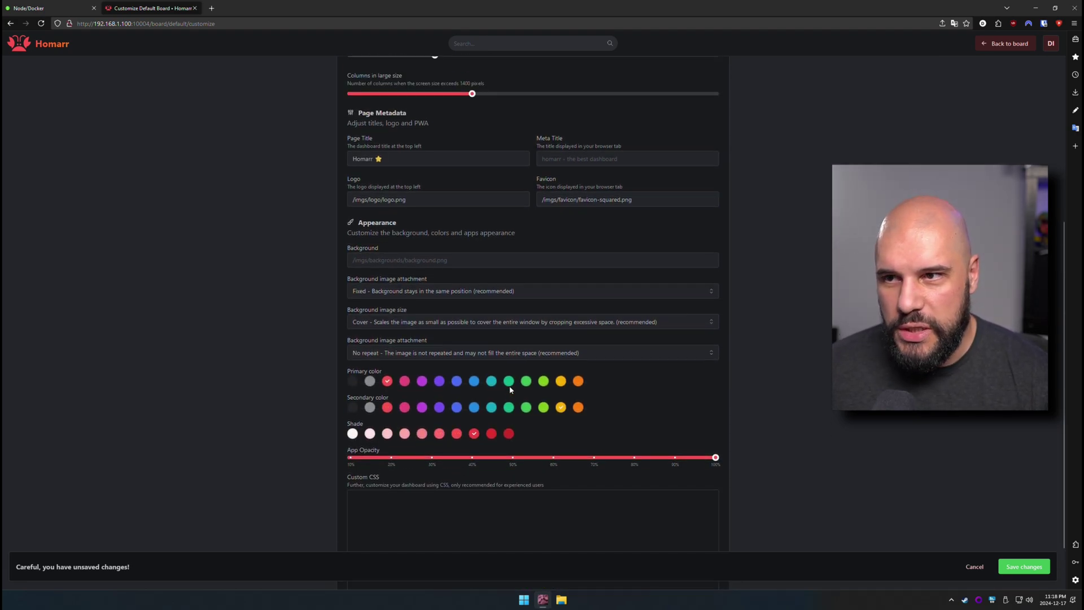
scroll(561, 531, "up", 6)
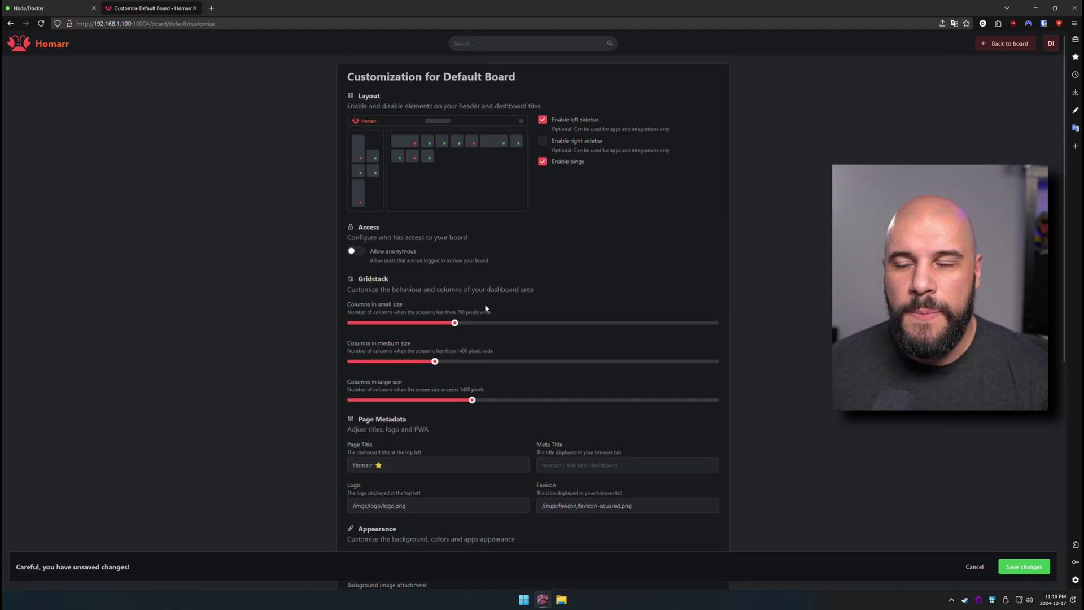
left_click(1024, 566)
Remove the Welcome notebook widget and save, leaving only the Paris weather widget
left_click(1006, 44)
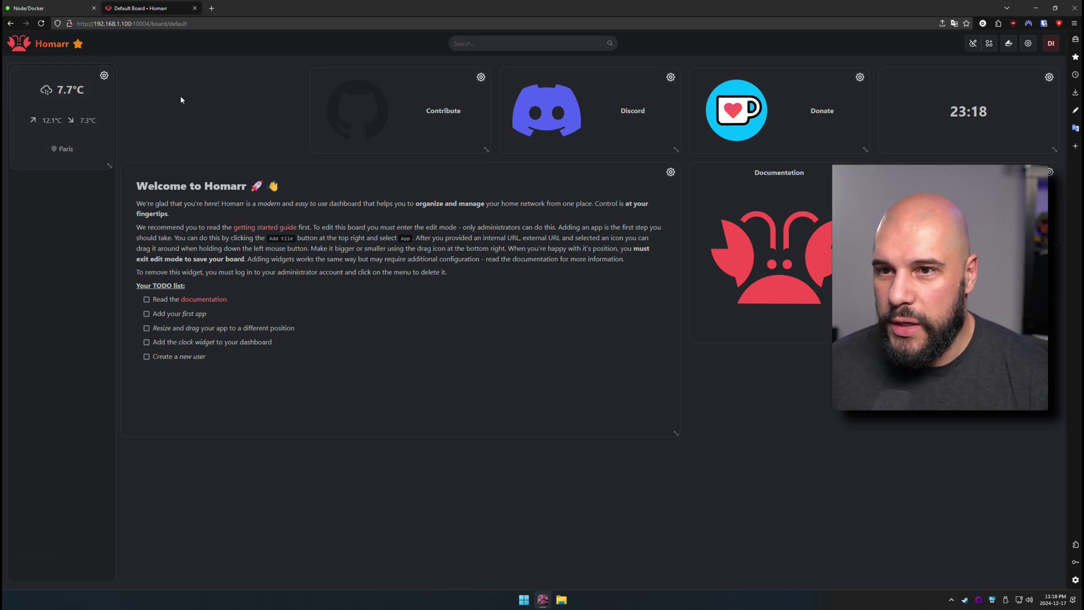
left_click(670, 173)
left_click(709, 206)
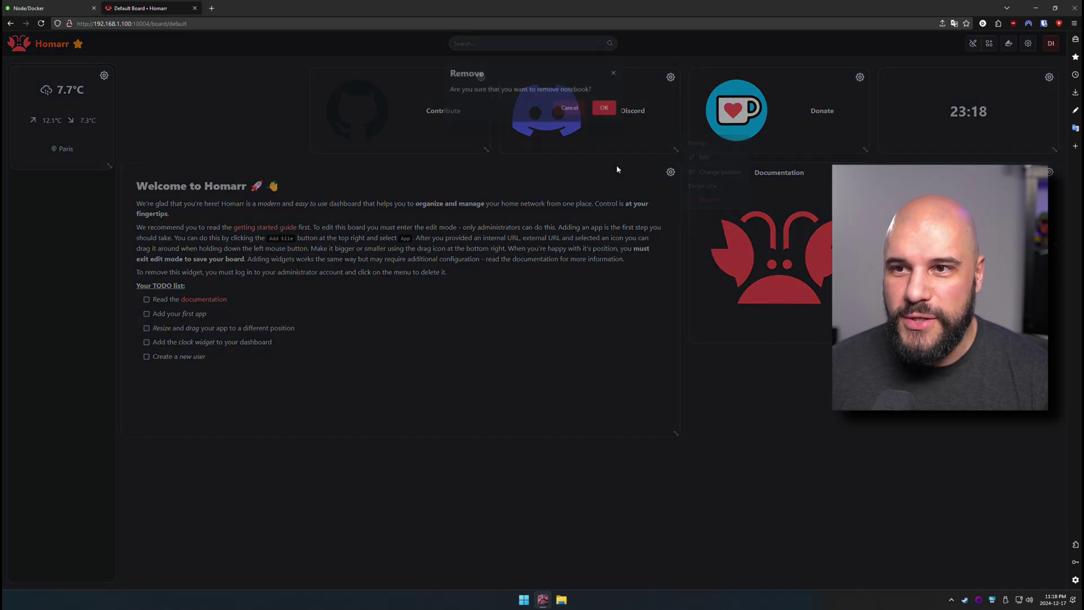
left_click(606, 107)
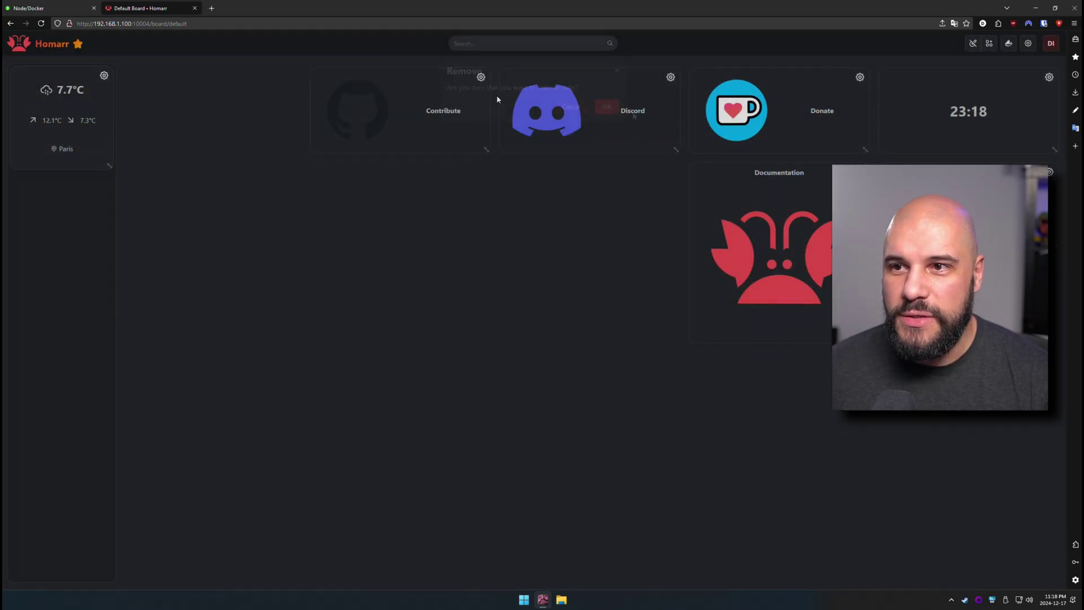
left_click(972, 43)
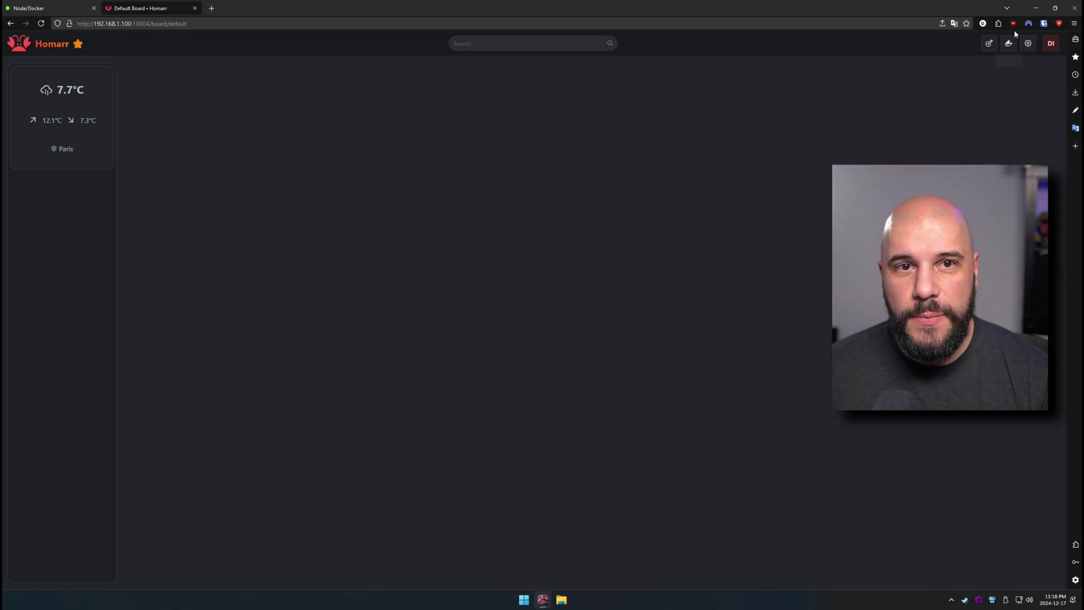
left_click(1008, 44)
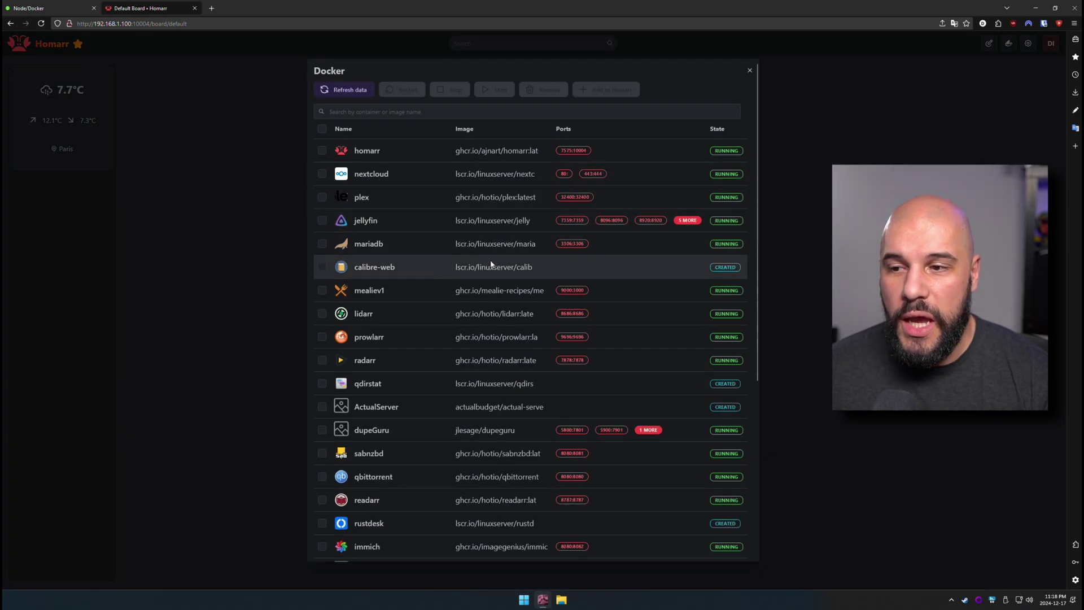
scroll(424, 258, "down", 5)
scroll(424, 259, "up", 5)
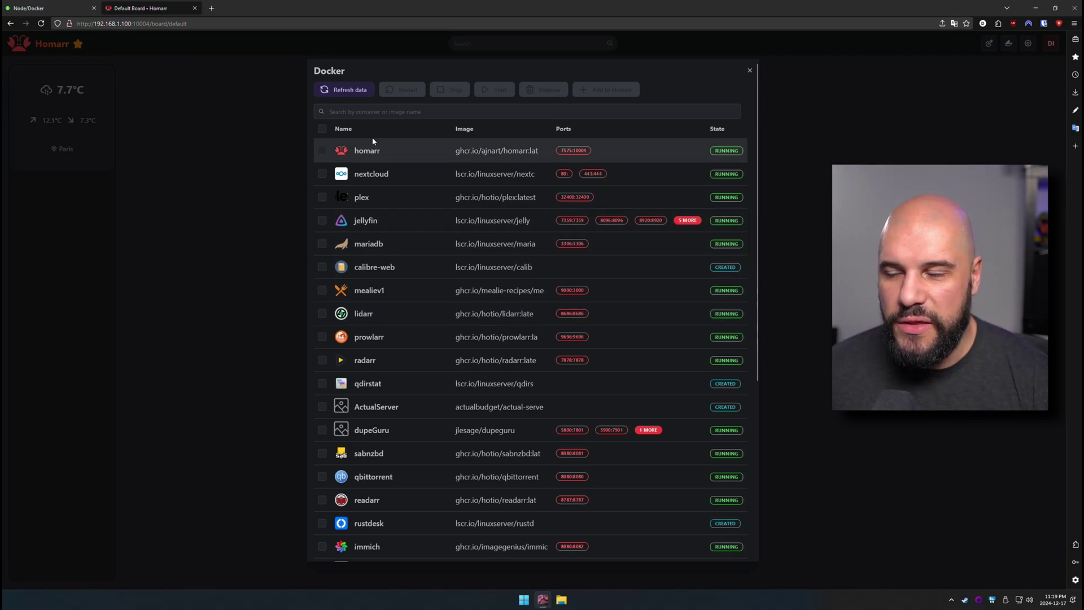
scroll(460, 407, "down", 5)
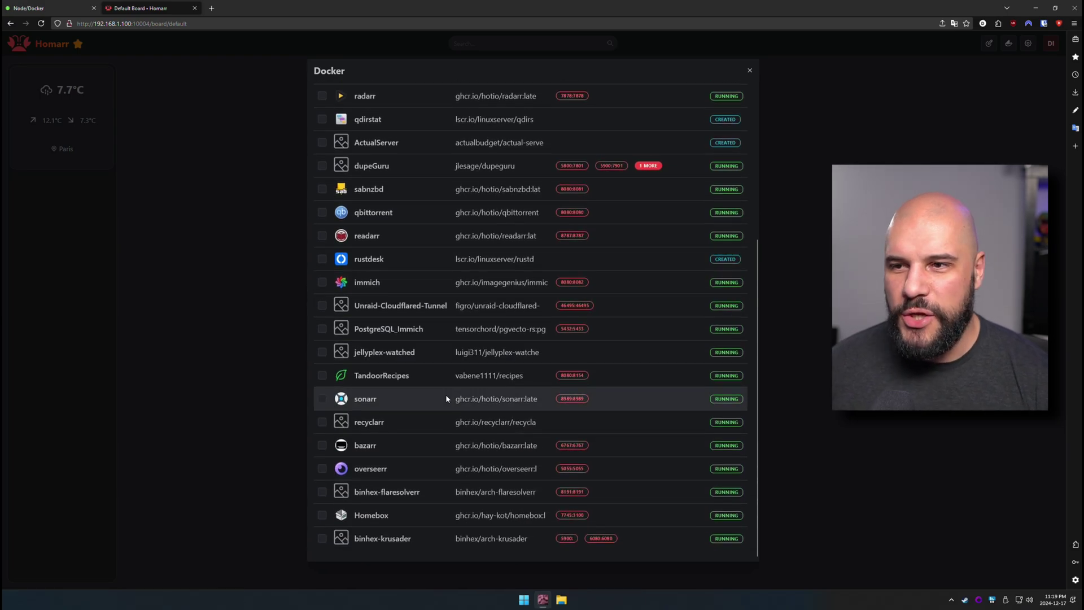
scroll(446, 398, "up", 5)
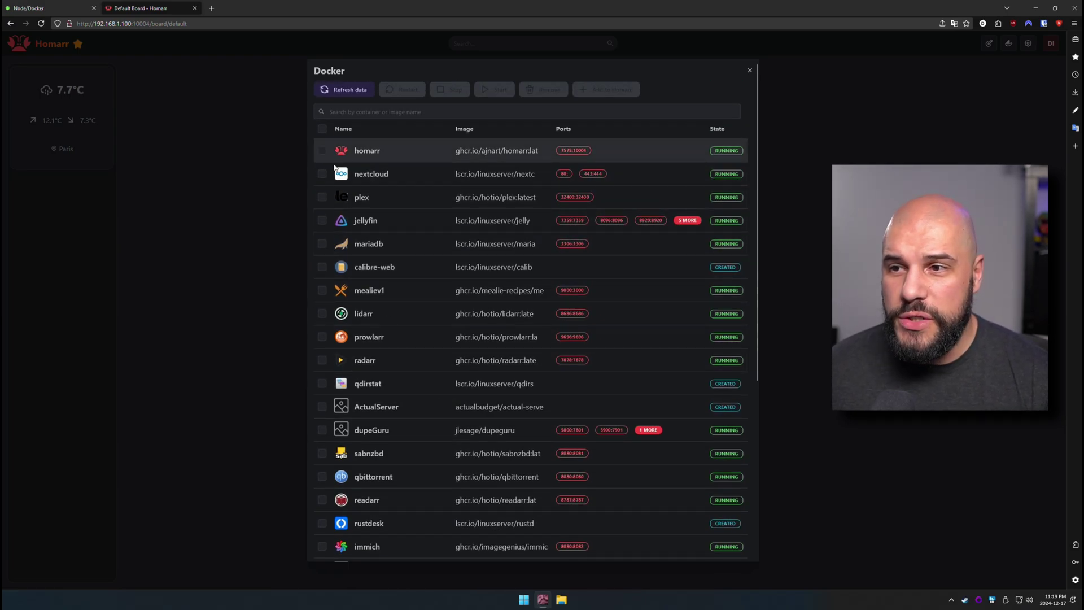
left_click(322, 222)
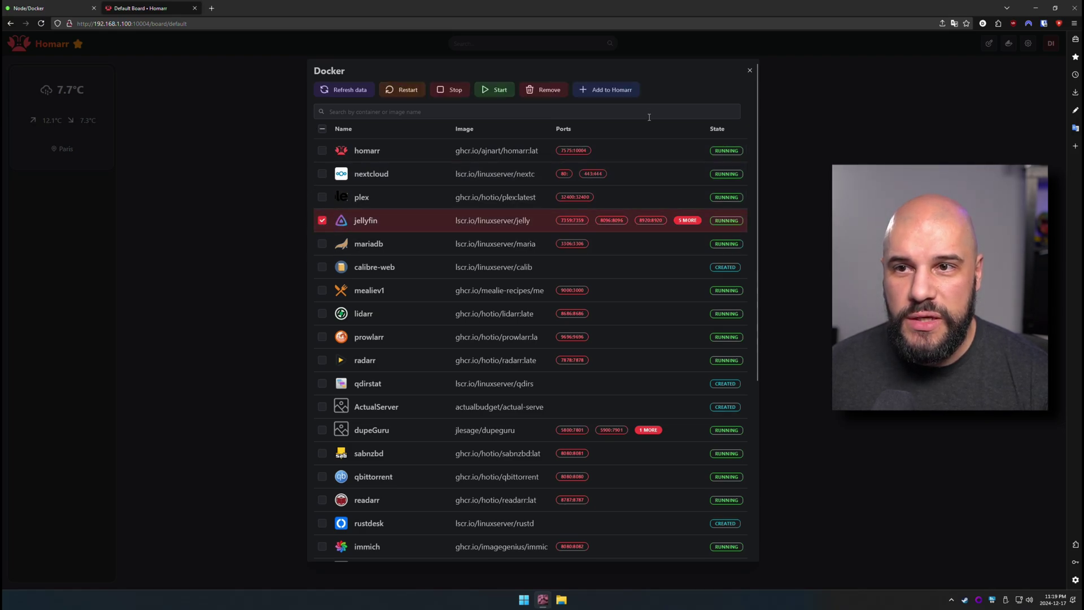
left_click(211, 100)
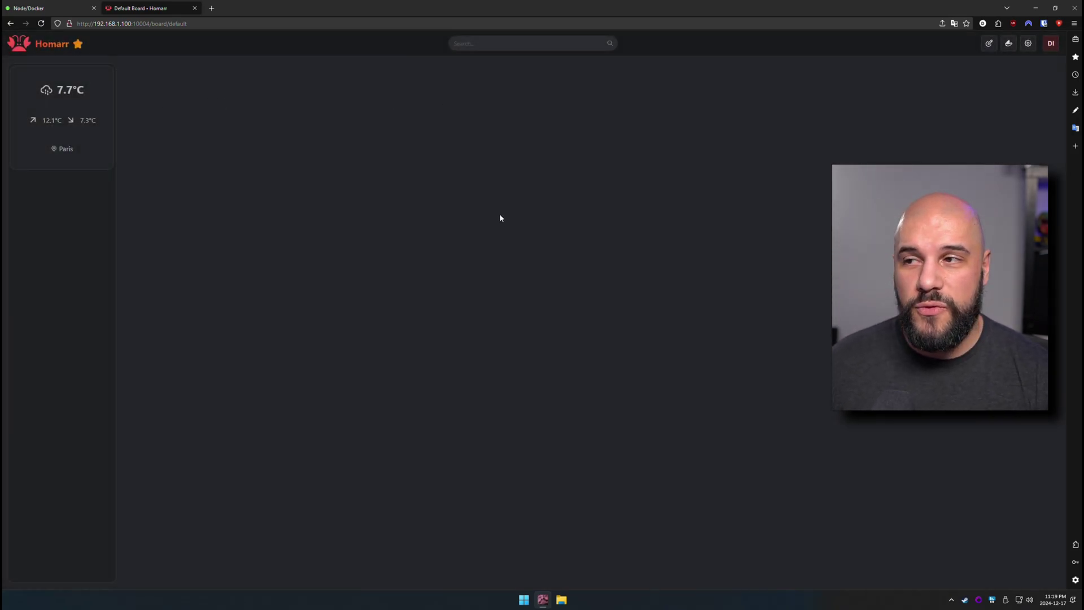
left_click(1009, 44)
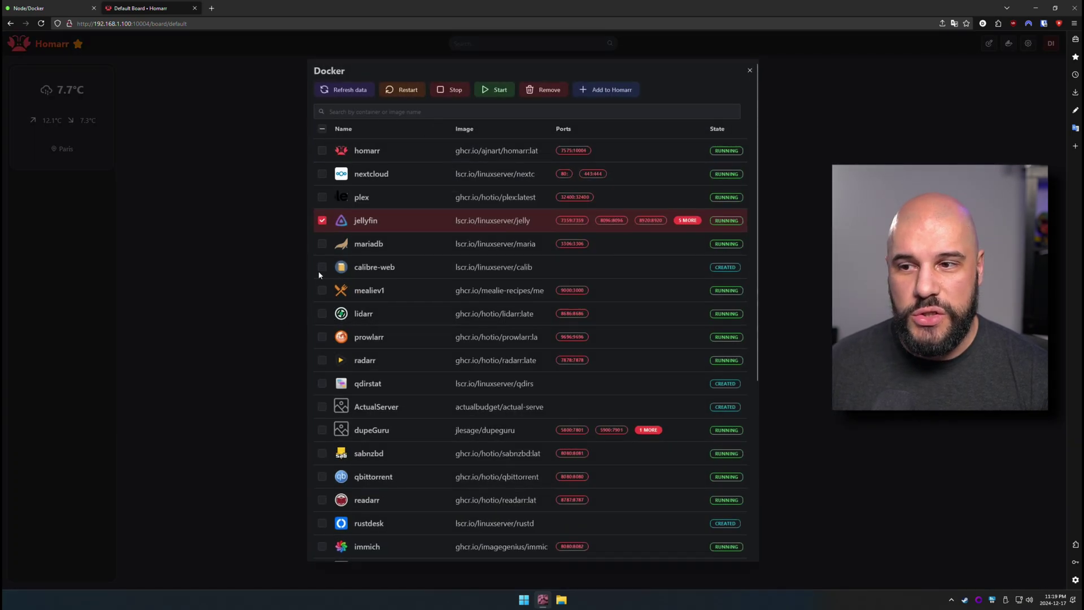
scroll(420, 305, "down", 5)
scroll(395, 265, "up", 5)
left_click(322, 220)
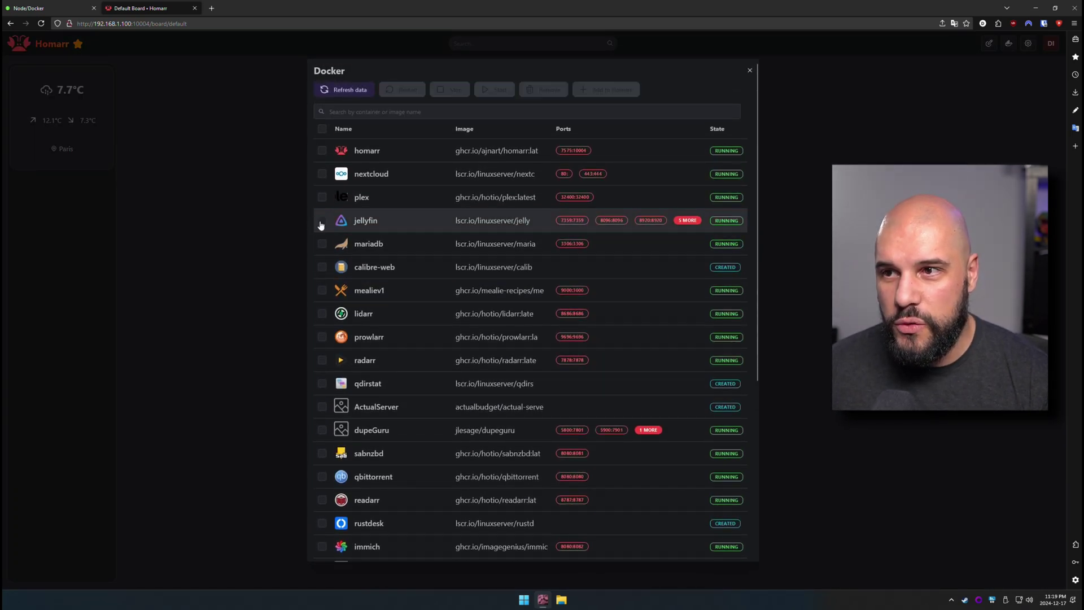
left_click(748, 71)
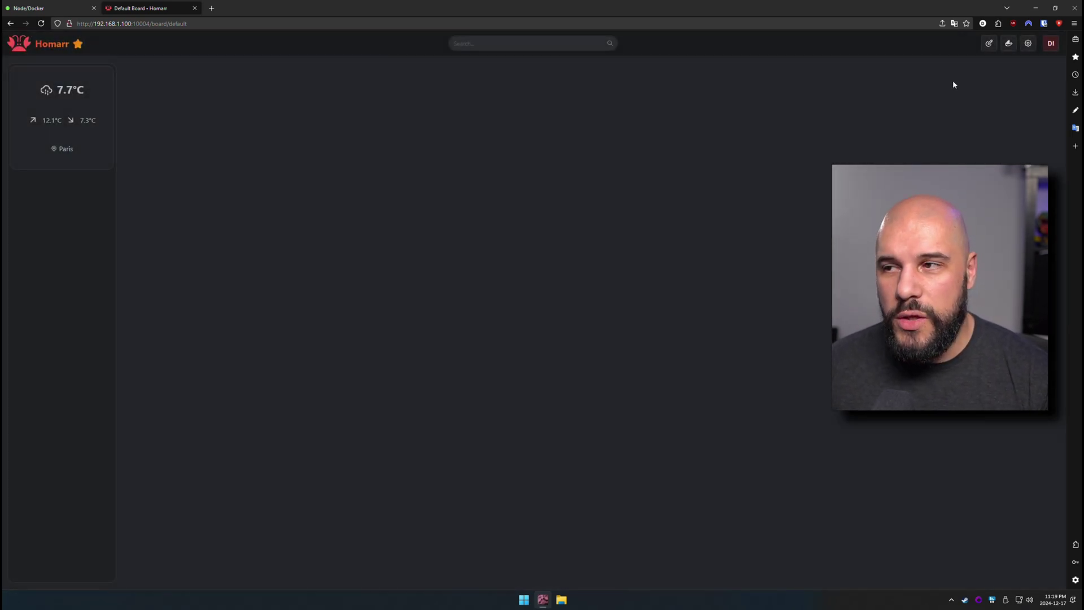
Add a new app tile linked to the qBittorrent integration with autofilled credentials
left_click(989, 44)
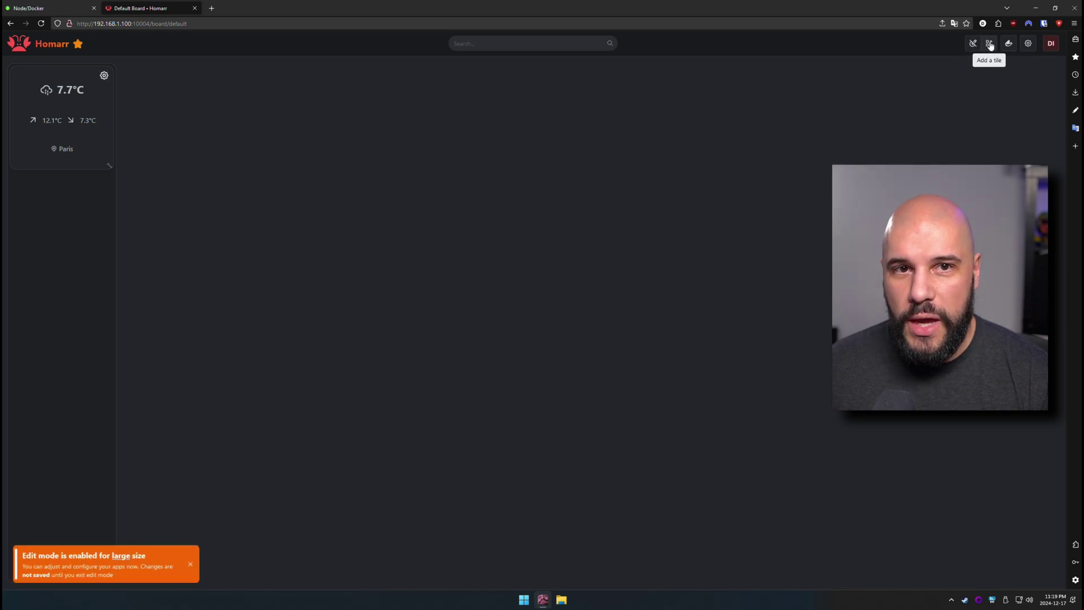
left_click(989, 44)
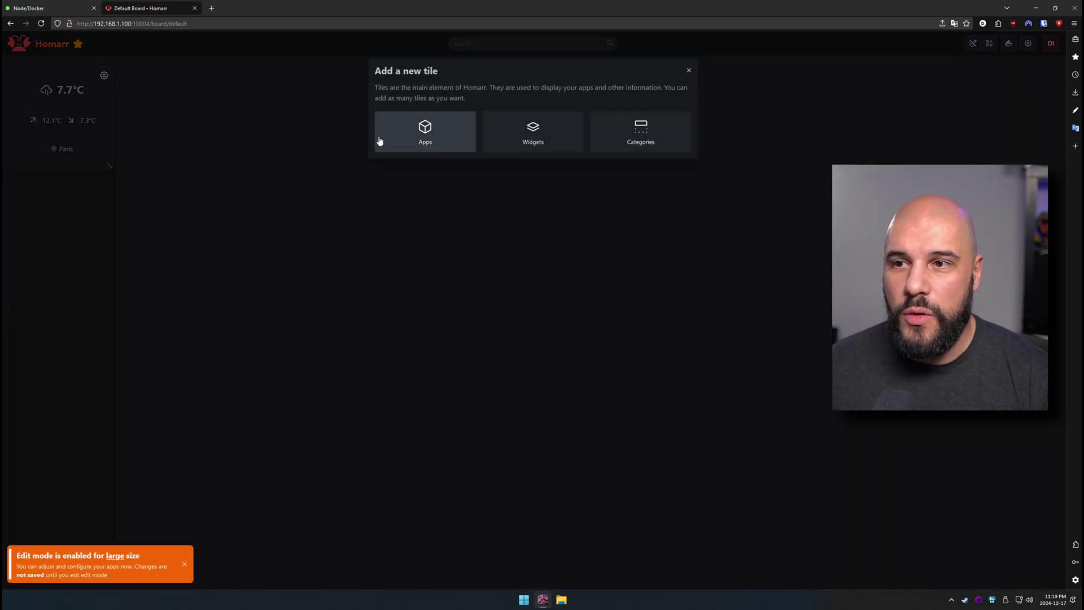
left_click(379, 139)
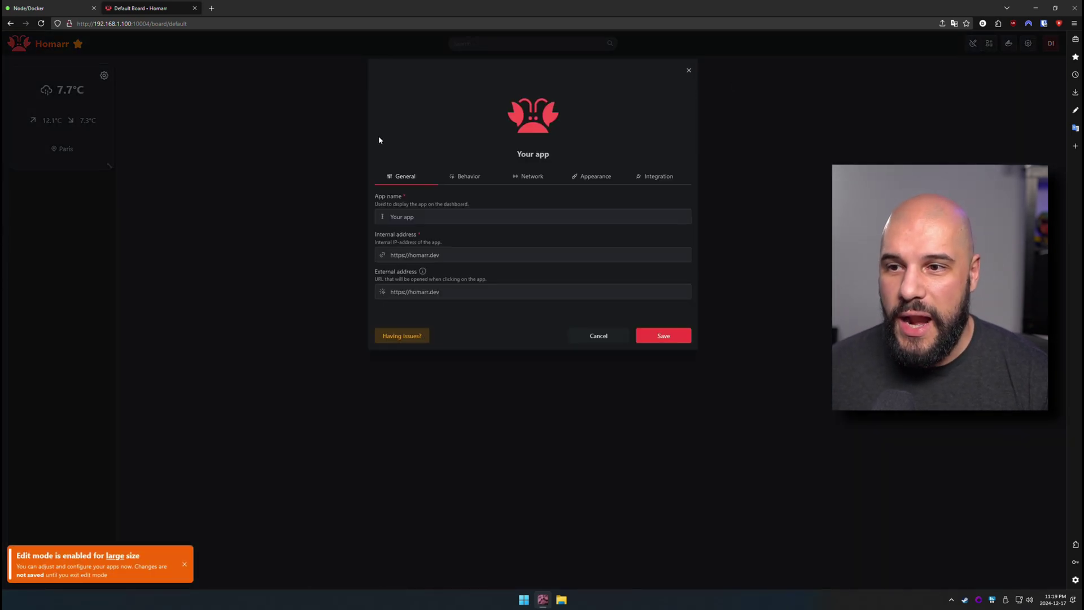
left_click(649, 177)
left_click(602, 218)
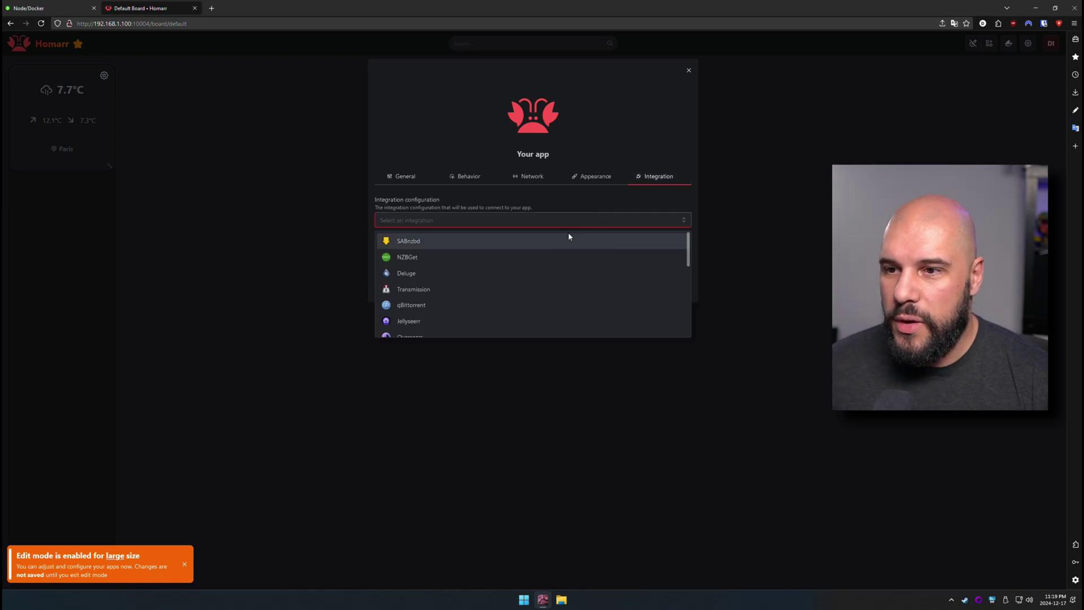
scroll(547, 251, "down", 3)
scroll(547, 252, "up", 3)
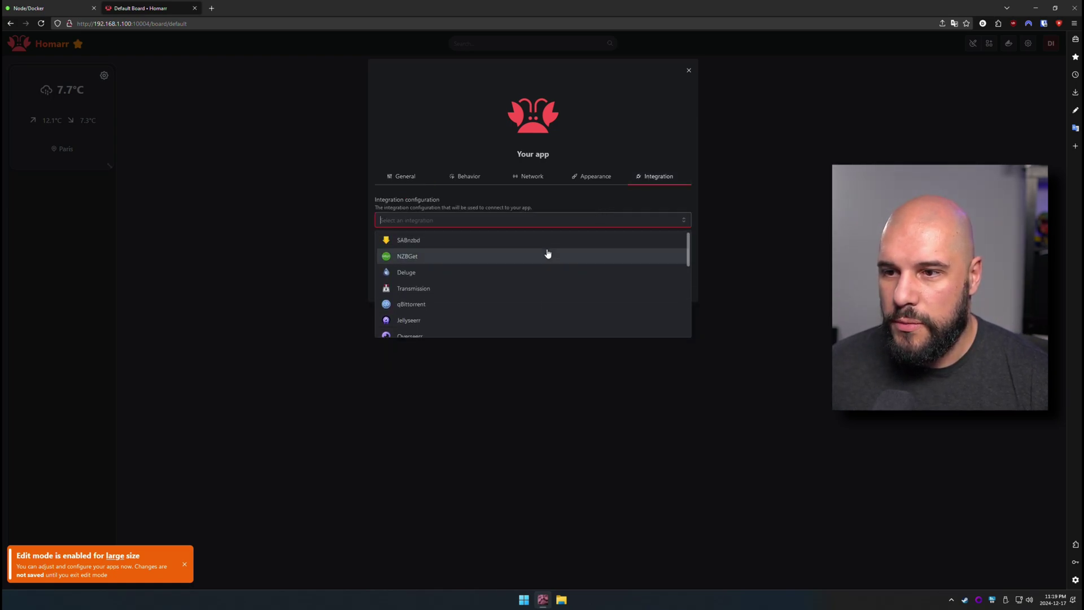
left_click(441, 309)
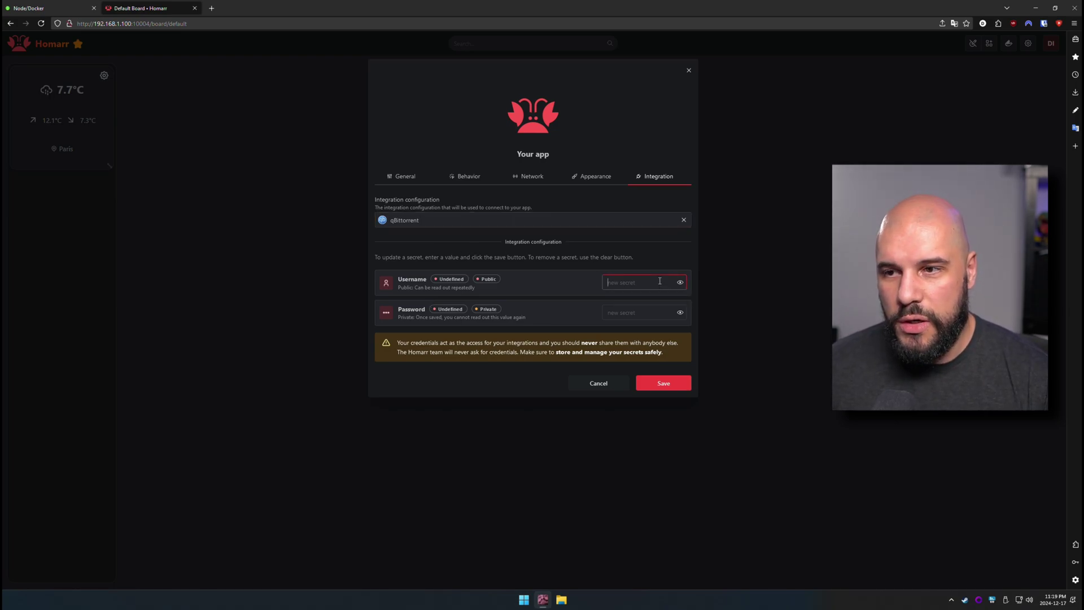
key("ctrl+shift+l")
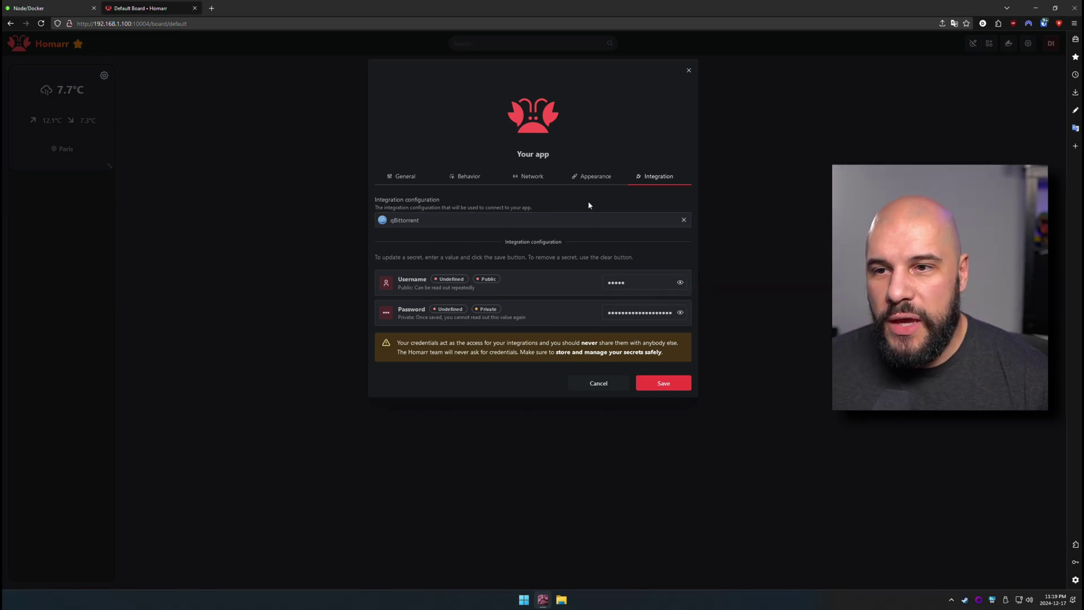
Name the app qBittorrent and select its placeholder internal address
left_click(430, 221)
key("ctrl+c")
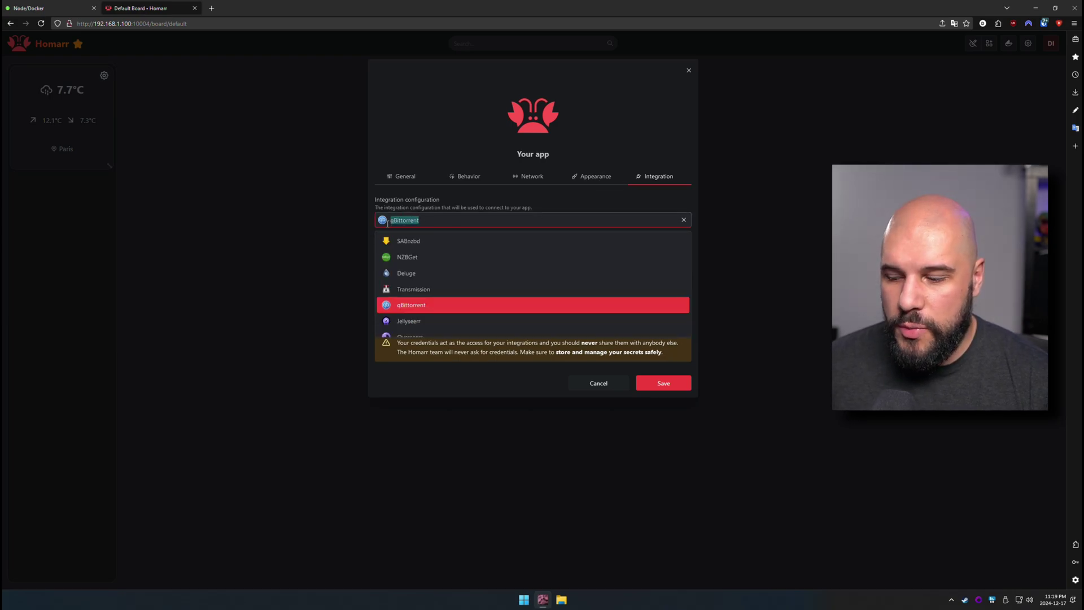
left_click(402, 176)
triple_click(385, 215)
key("ctrl+v")
left_click_drag(391, 255, 440, 255)
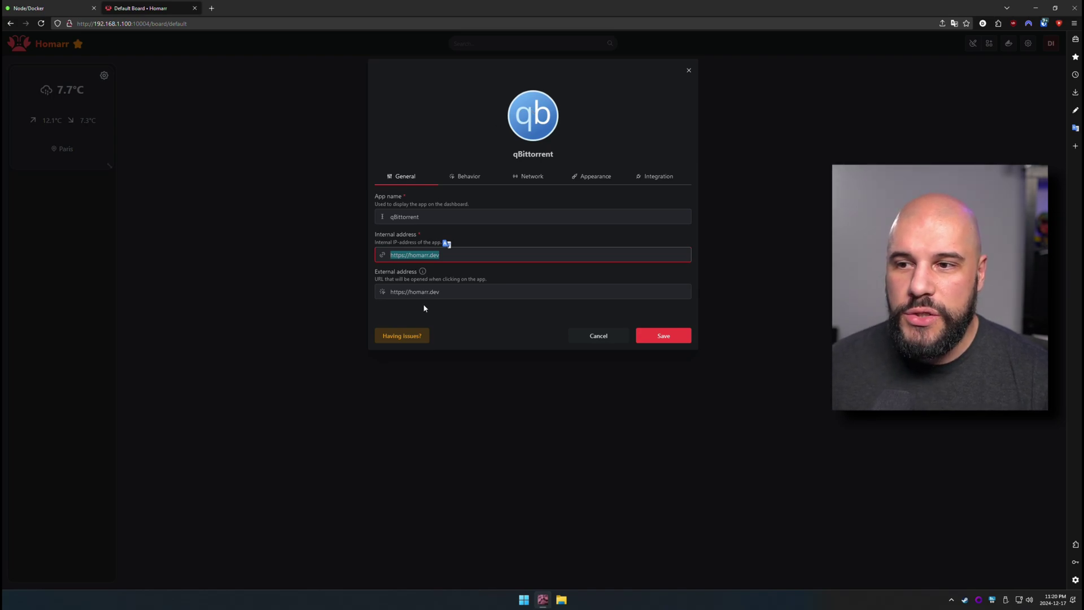
Copy the qbittorrent web address from Unraid's Docker containers page
left_click(43, 11)
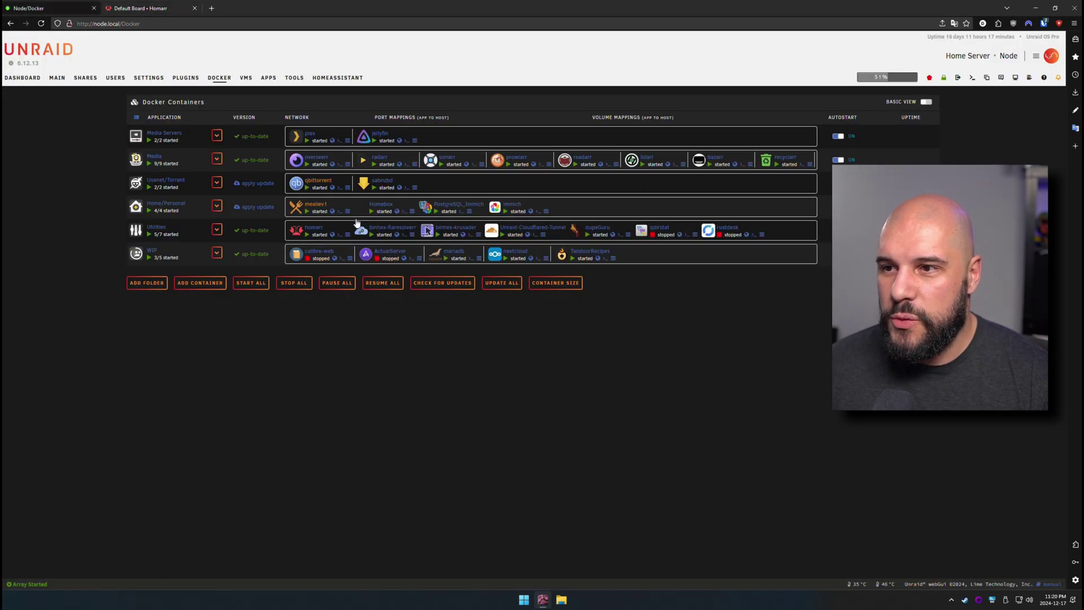
right_click(332, 188)
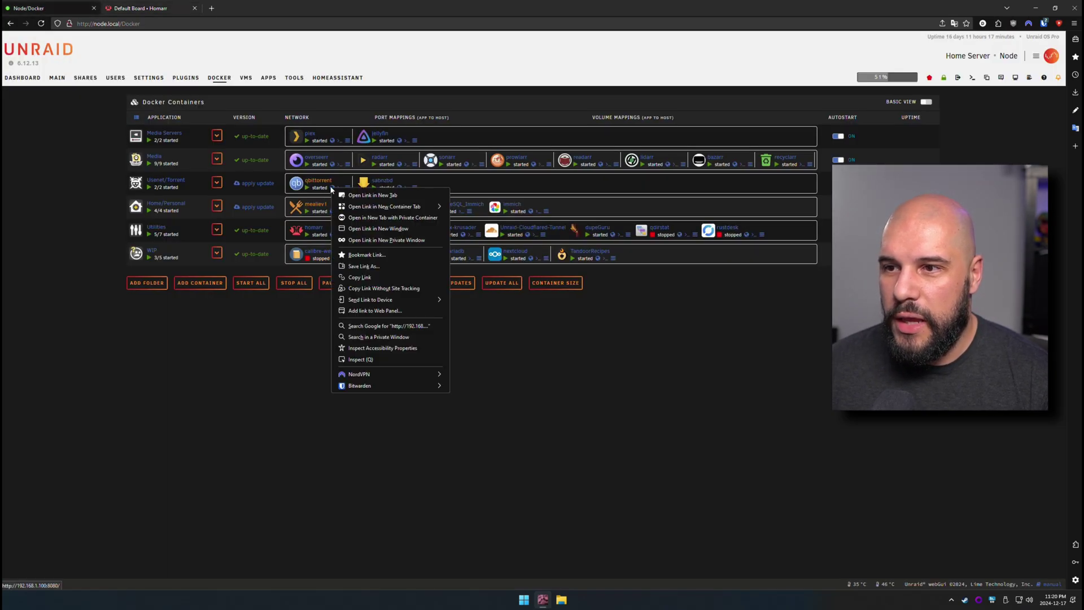
left_click(360, 277)
left_click(140, 7)
Paste the qBittorrent address as both the internal and external address
triple_click(395, 255)
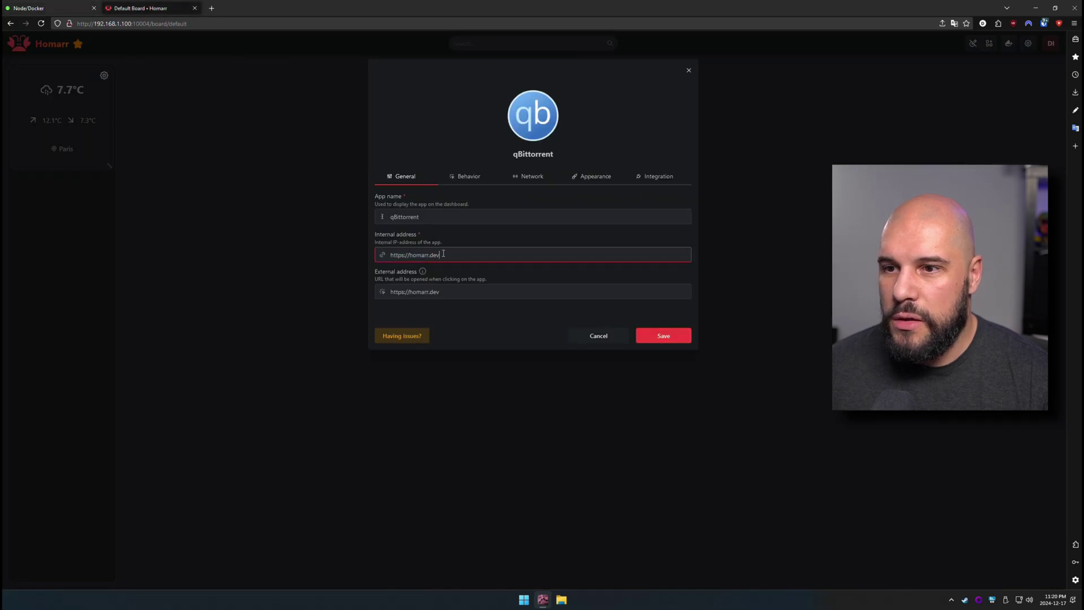
key("ctrl+v")
triple_click(395, 291)
key("ctrl+v")
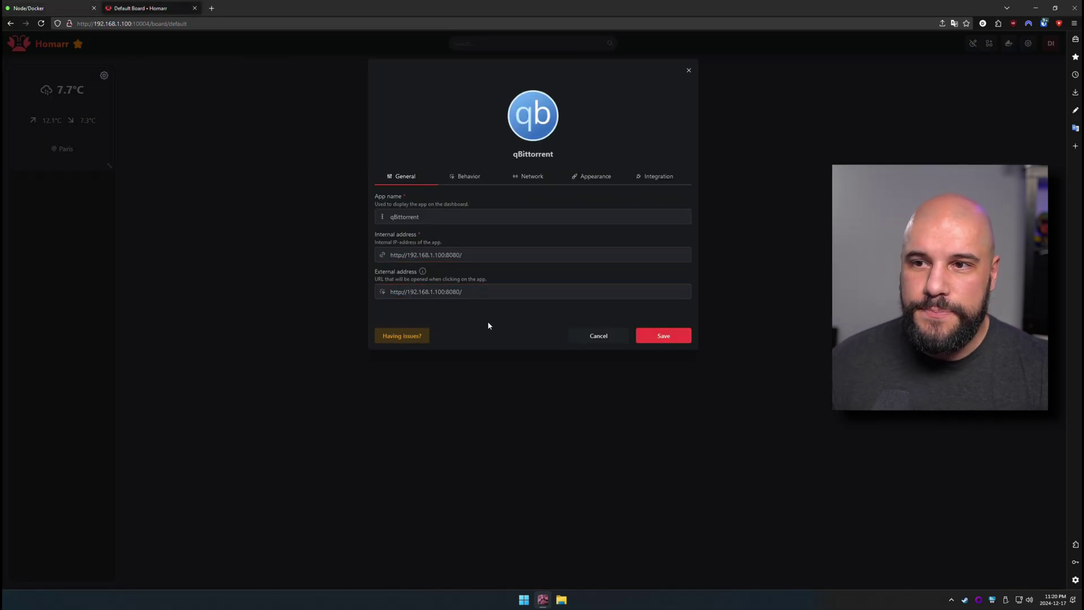
Set the app icon to Walkxcode qbittorrent.svg and save the app to the board
left_click(467, 178)
mouse_move(456, 208)
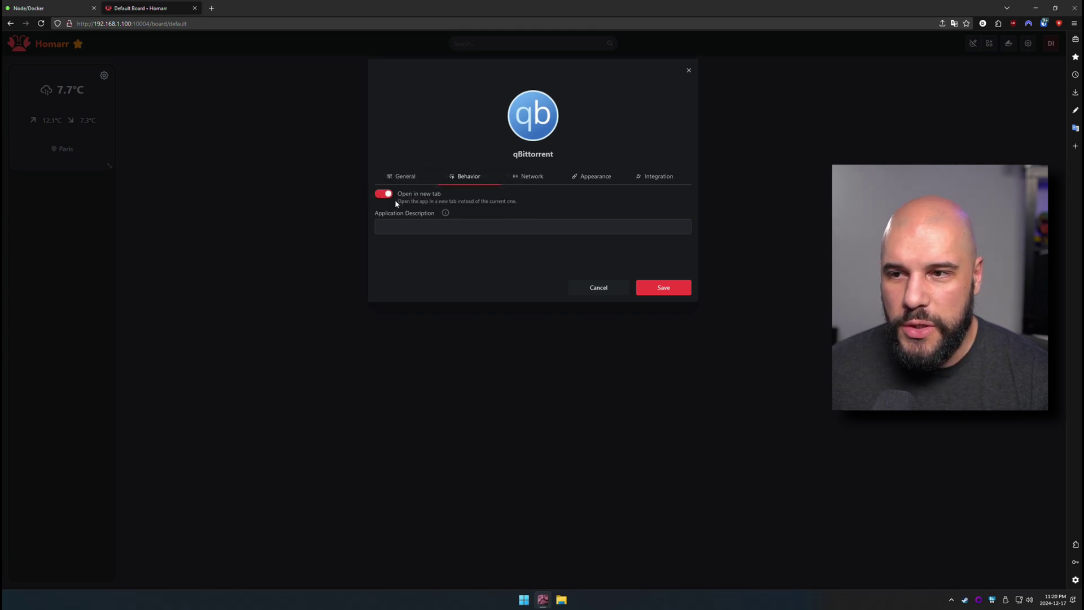
left_click(530, 179)
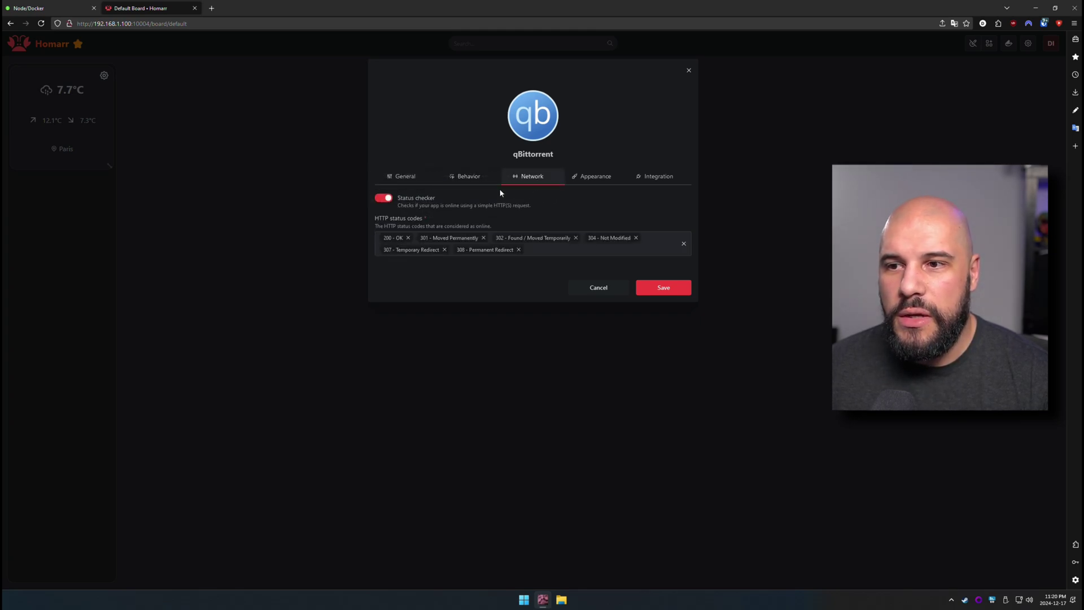
left_click(584, 179)
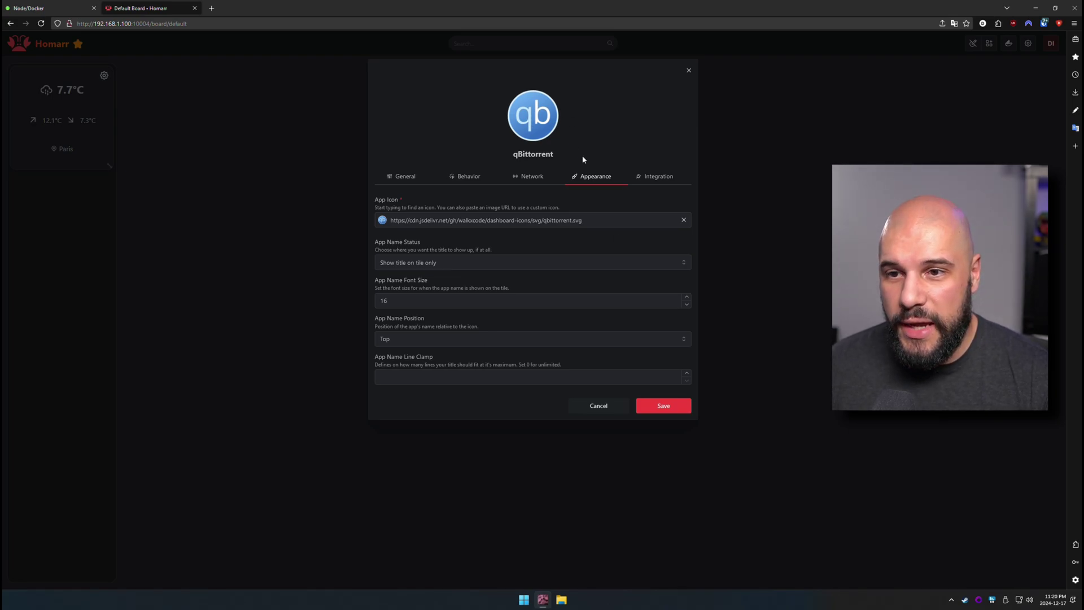
left_click(684, 220)
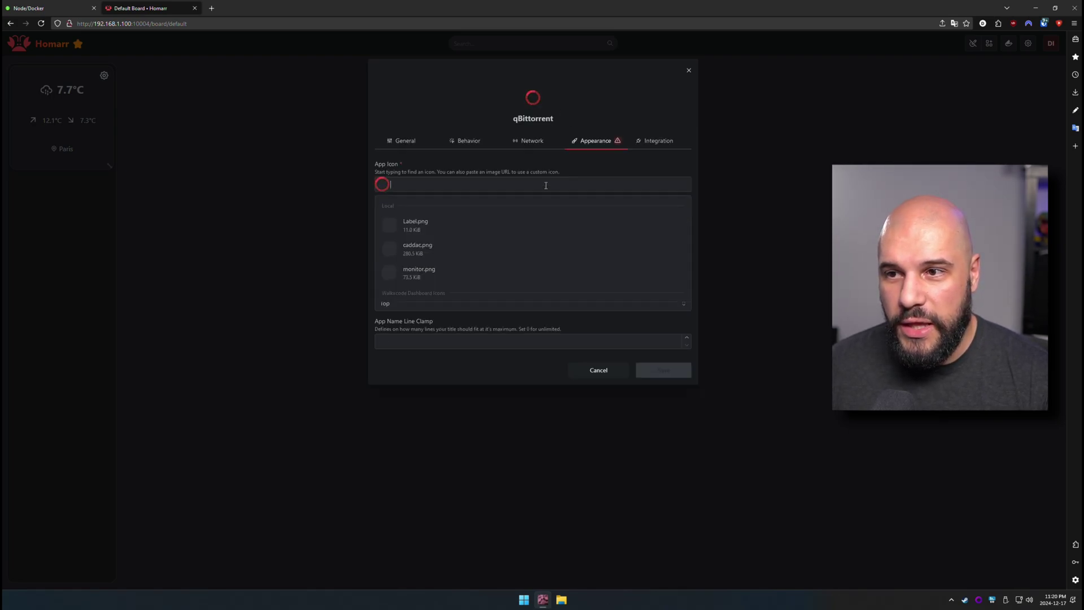
type("qbit")
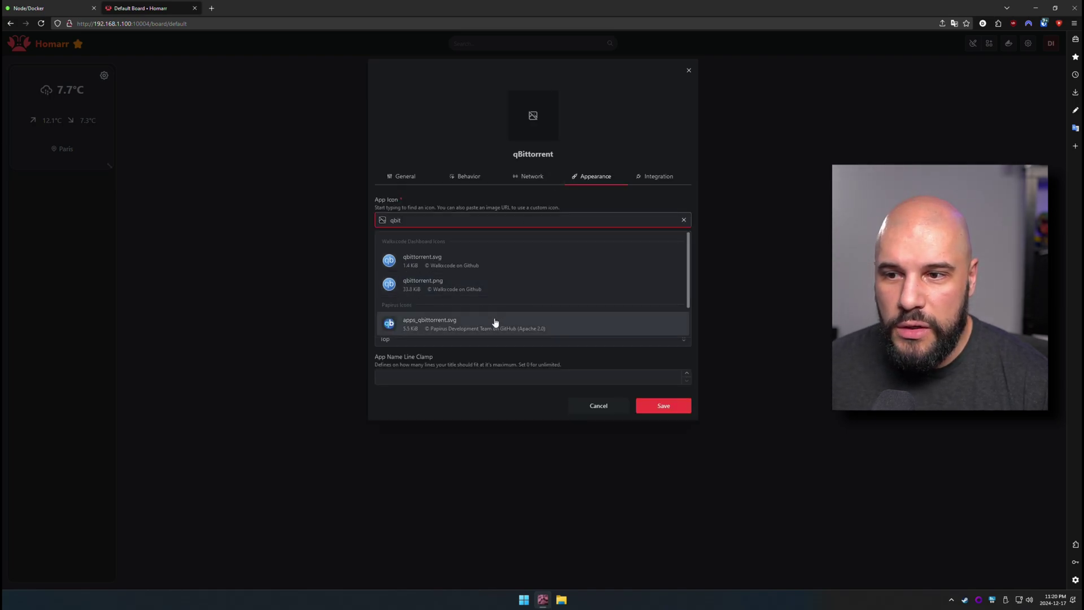
scroll(496, 319, "down", 1)
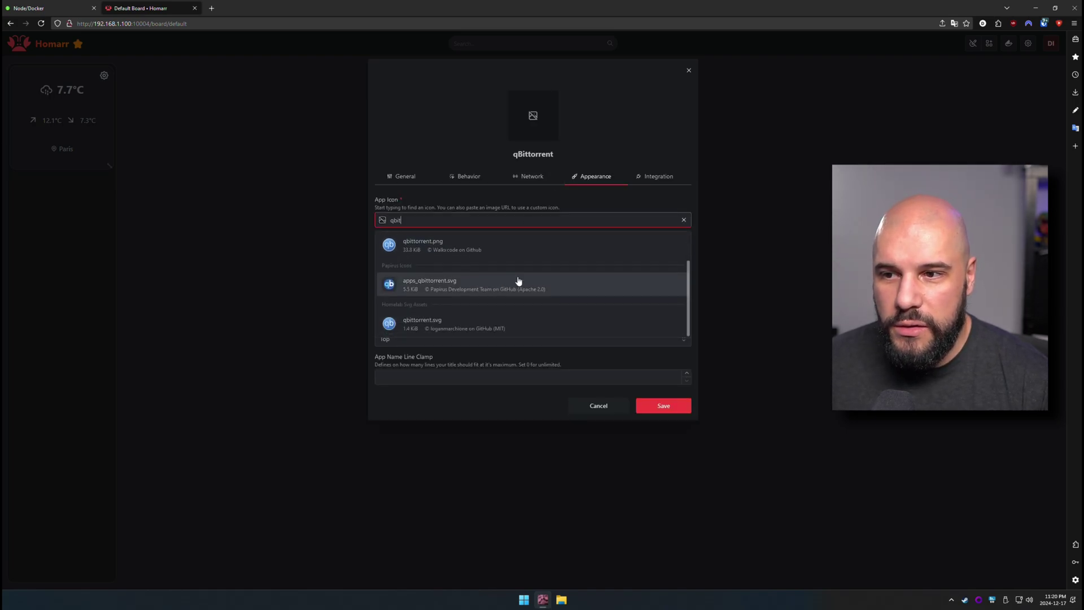
scroll(514, 274, "up", 2)
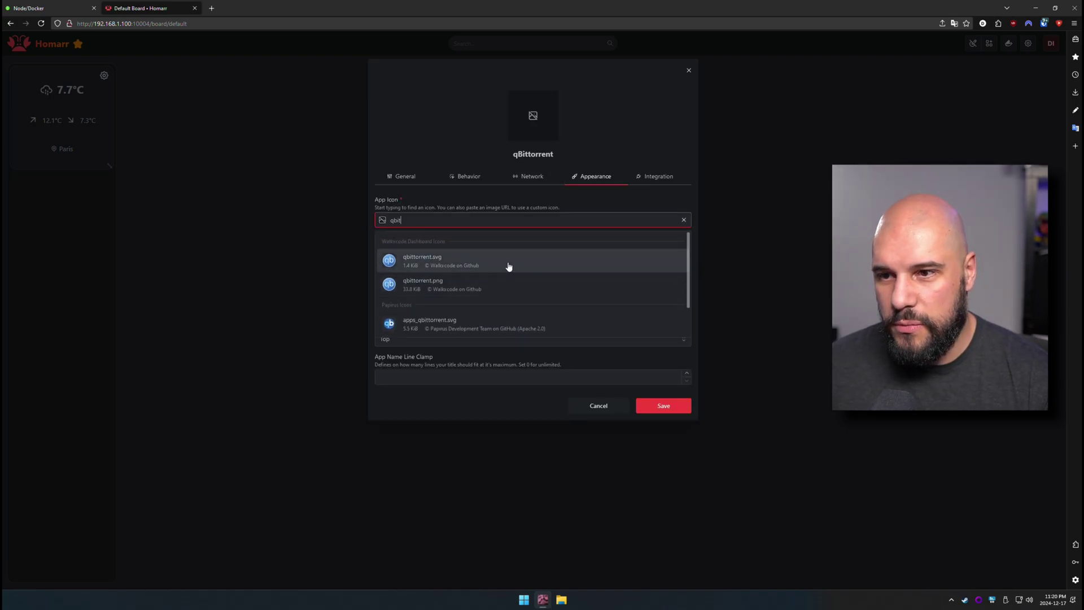
left_click(509, 266)
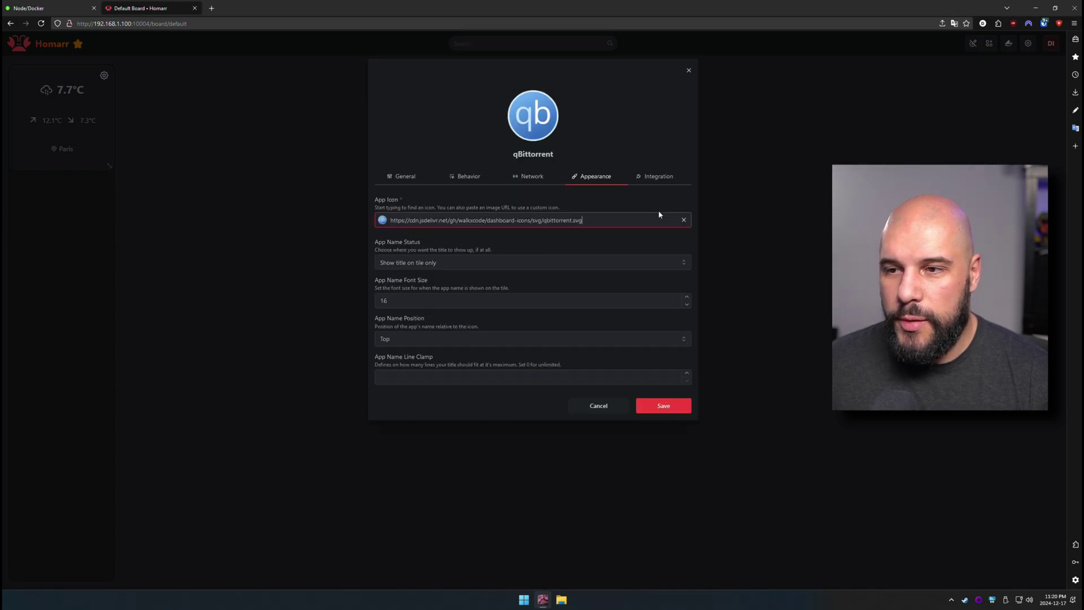
left_click(668, 408)
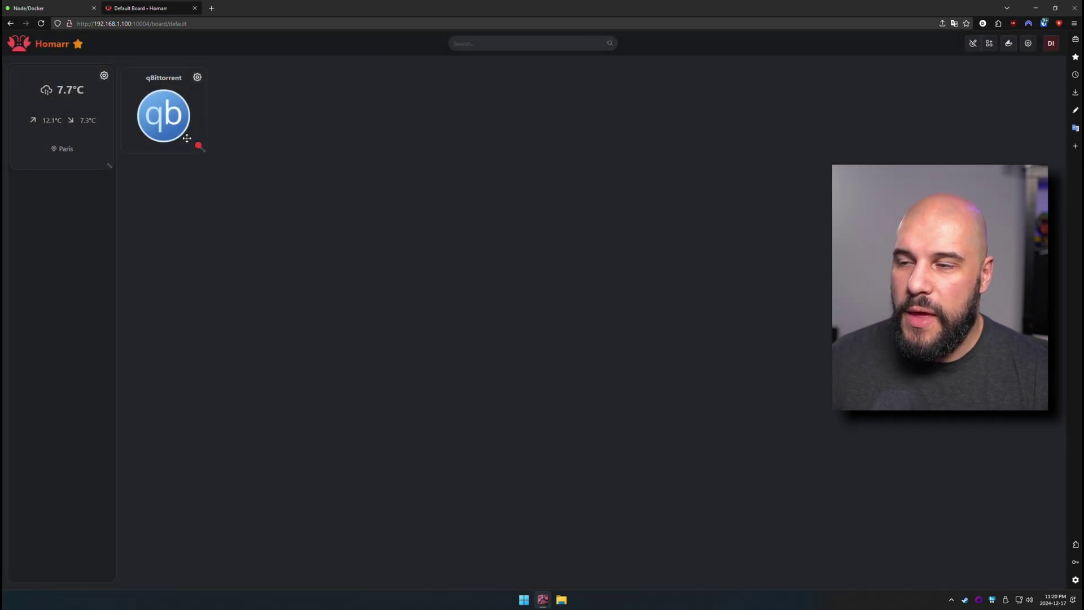
Add the Torrent widget to the board from the Widgets tile picker
mouse_move(197, 147)
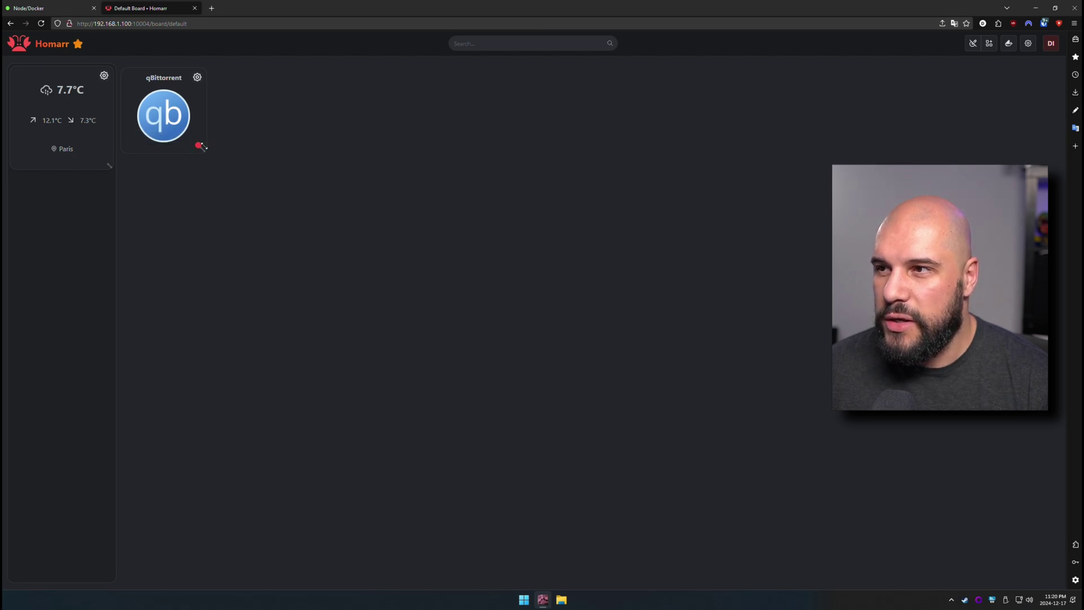
left_click(970, 44)
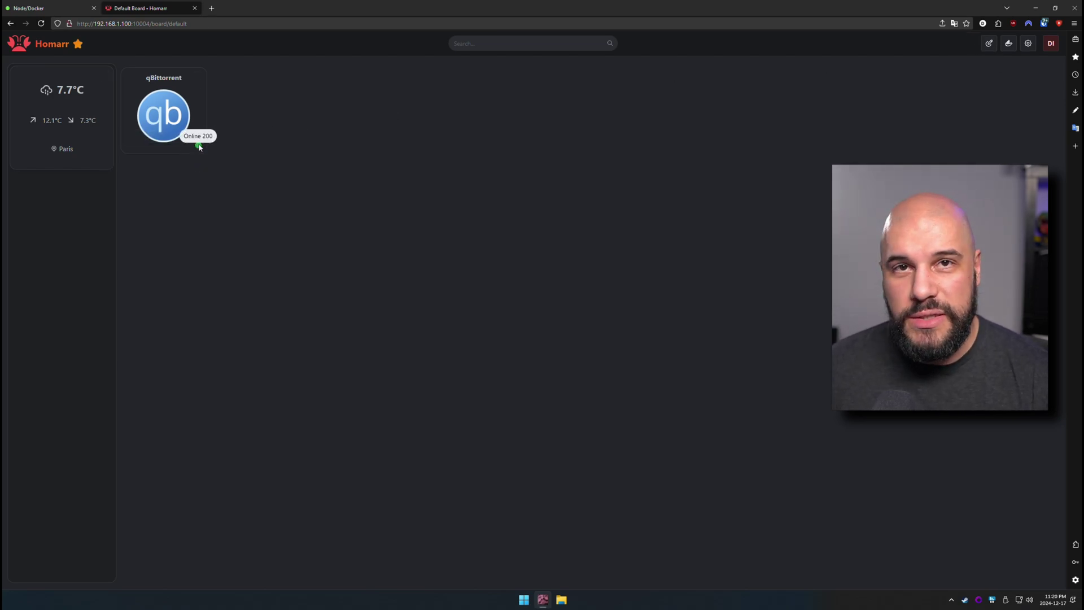
left_click(989, 43)
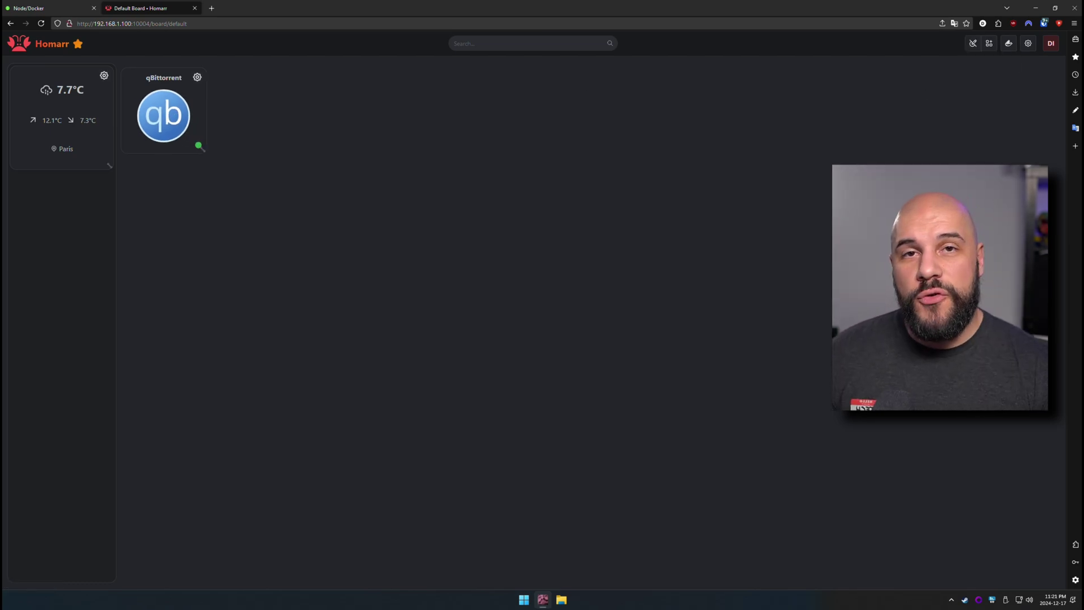
left_click(989, 44)
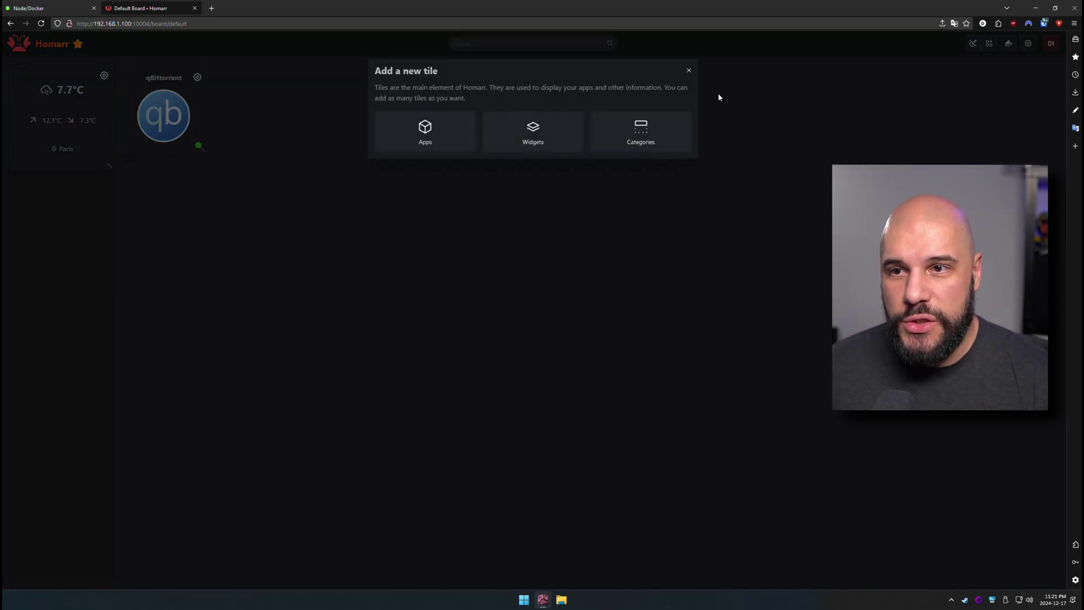
left_click(514, 125)
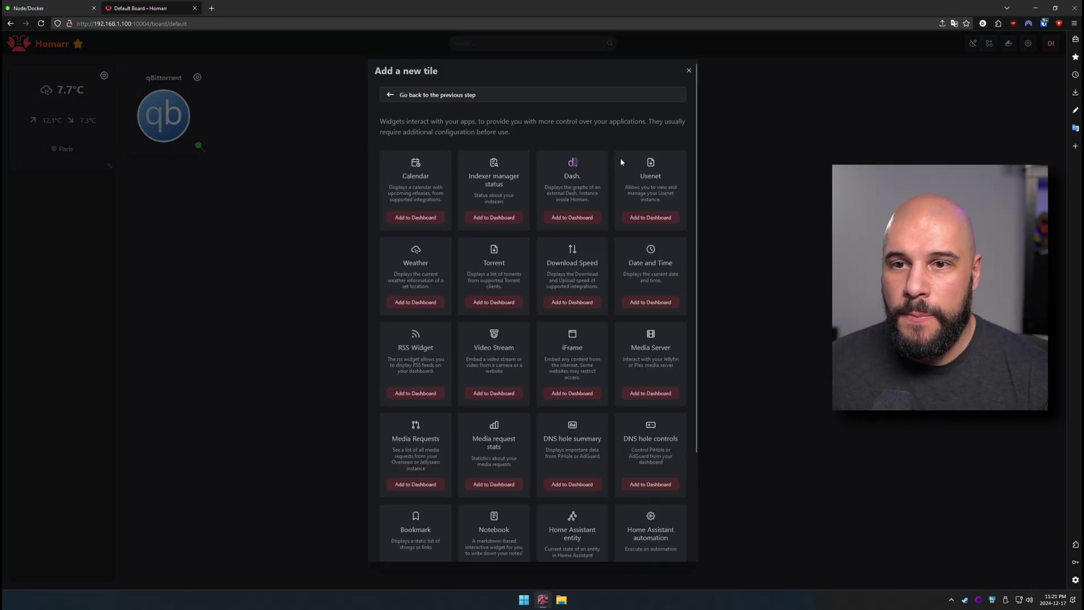
scroll(615, 366, "down", 3)
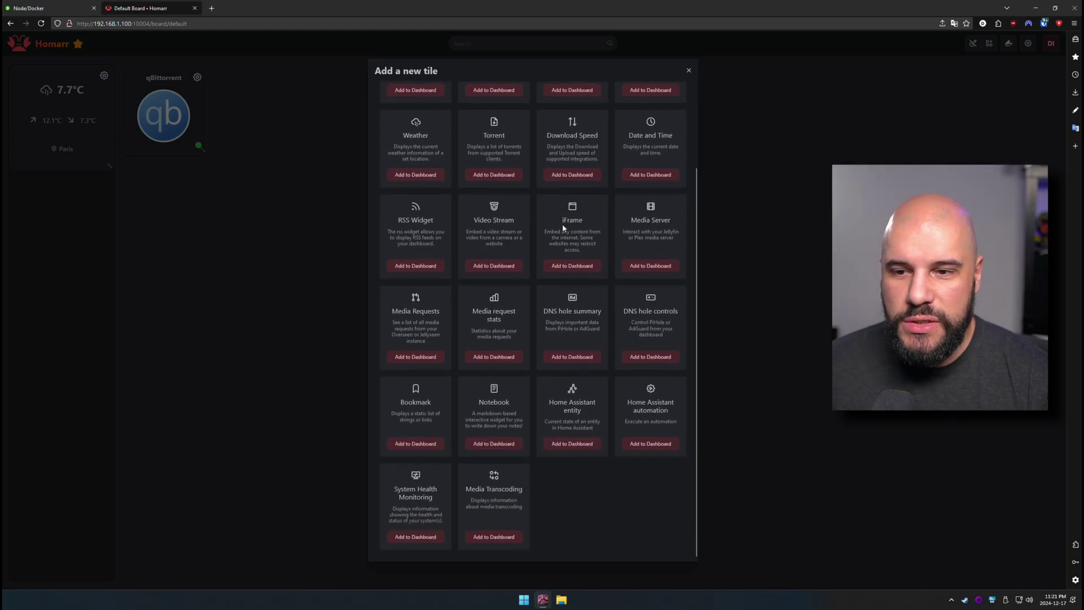
scroll(572, 526, "up", 3)
scroll(563, 511, "down", 3)
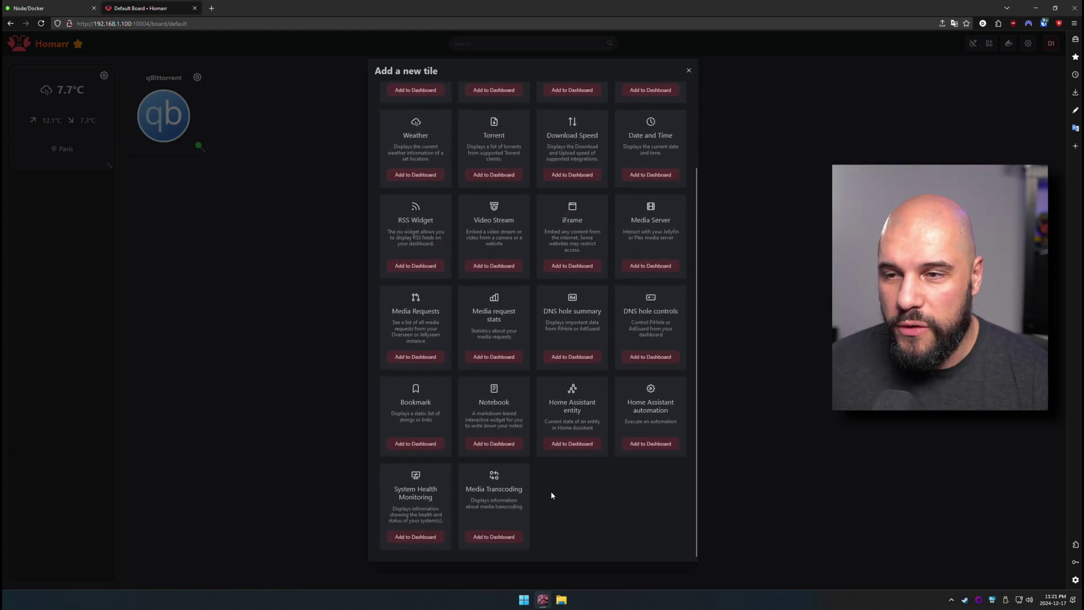
scroll(552, 488, "up", 3)
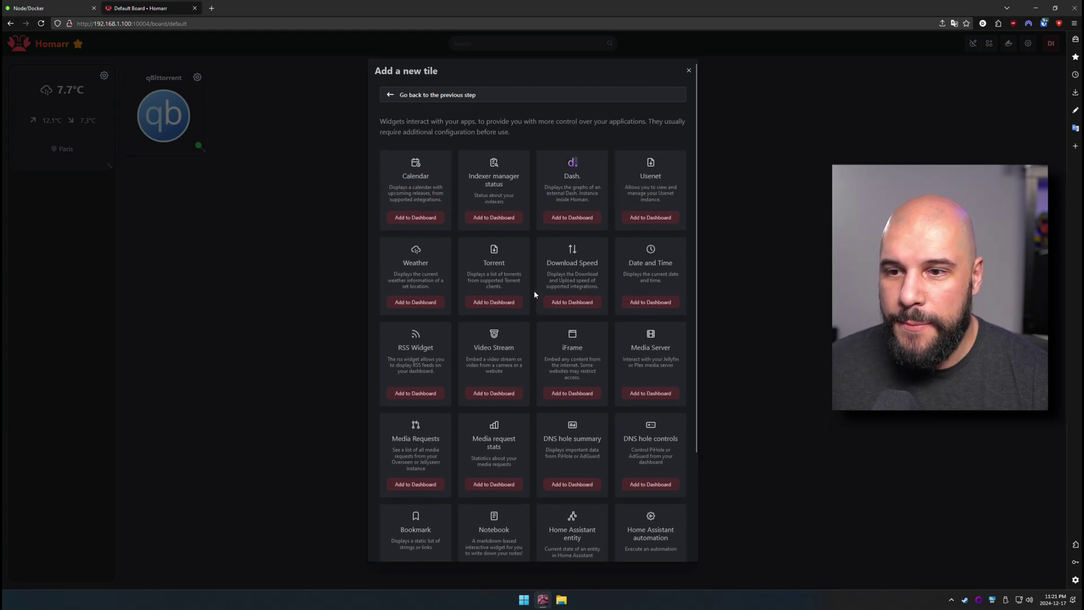
left_click(499, 304)
left_click(260, 179)
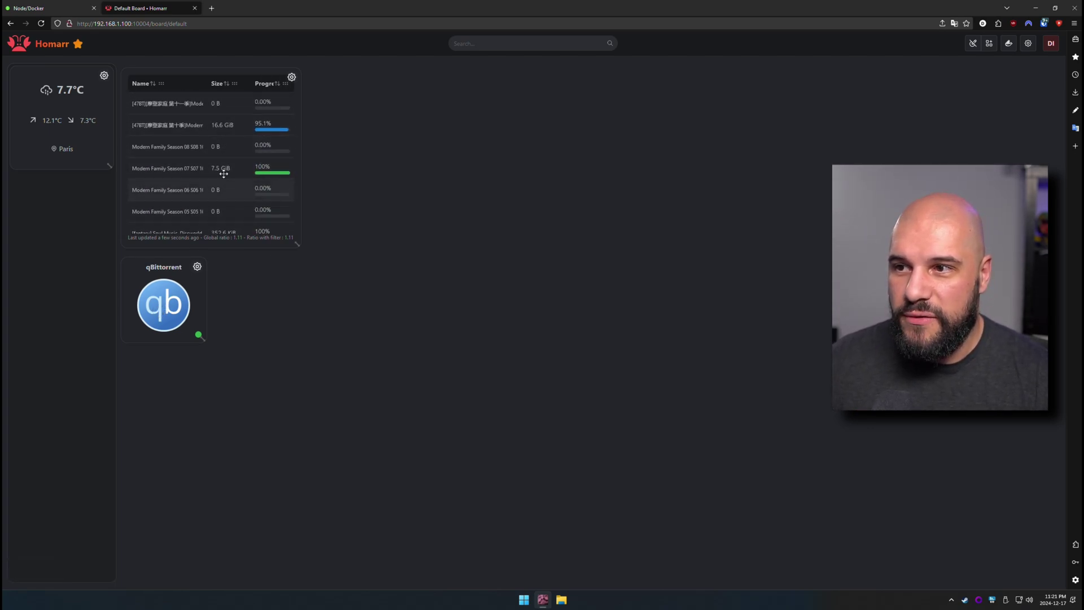
Edit the Torrent widget to drop ETA and Down columns and hide completed torrents
left_click(292, 78)
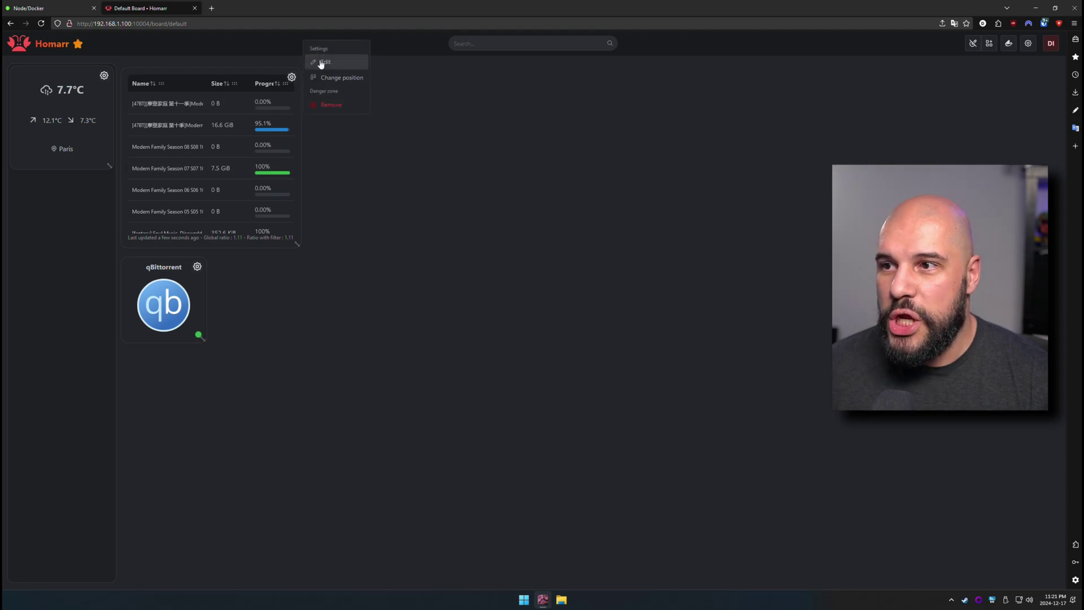
left_click(319, 62)
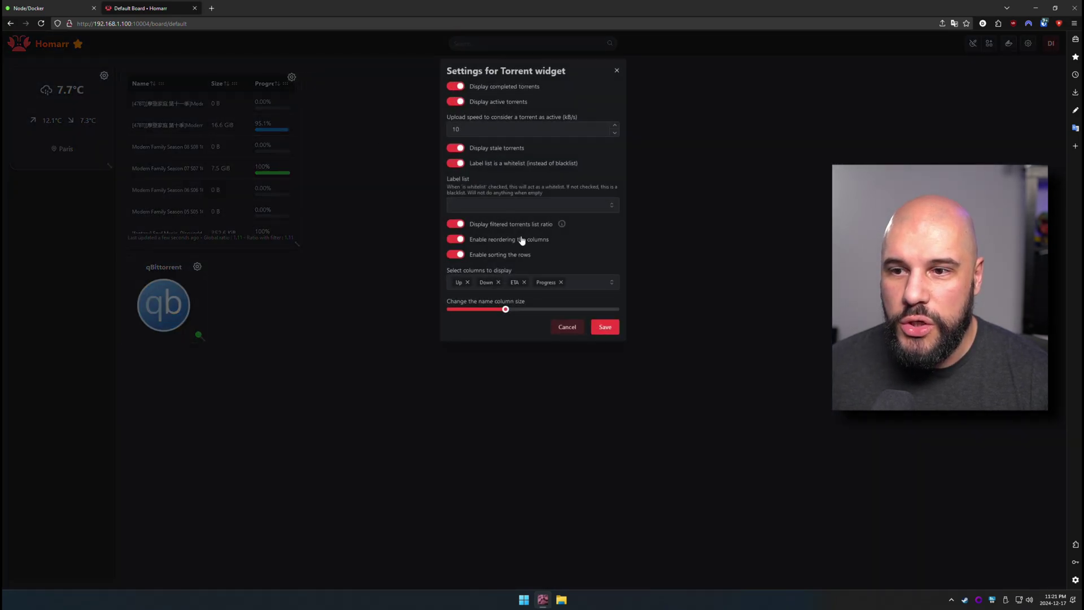
left_click(524, 283)
left_click(498, 283)
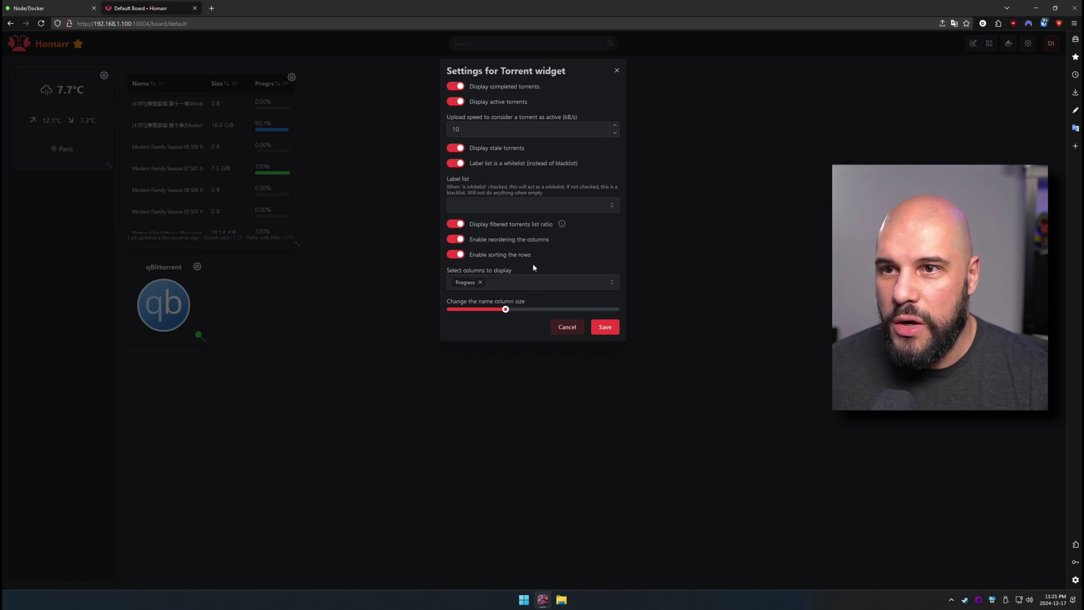
left_click(457, 86)
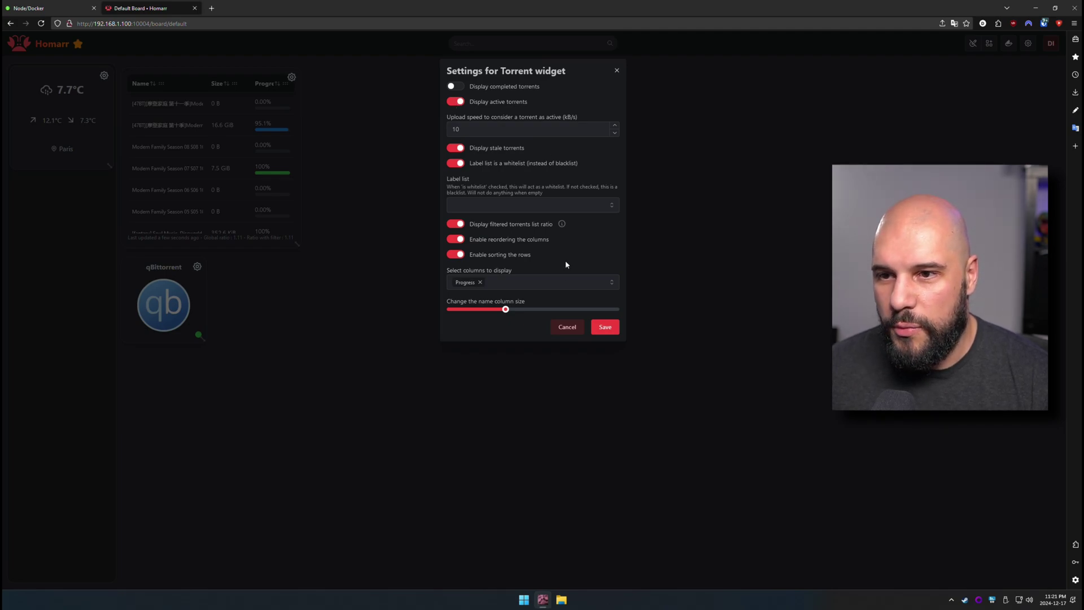
left_click(604, 327)
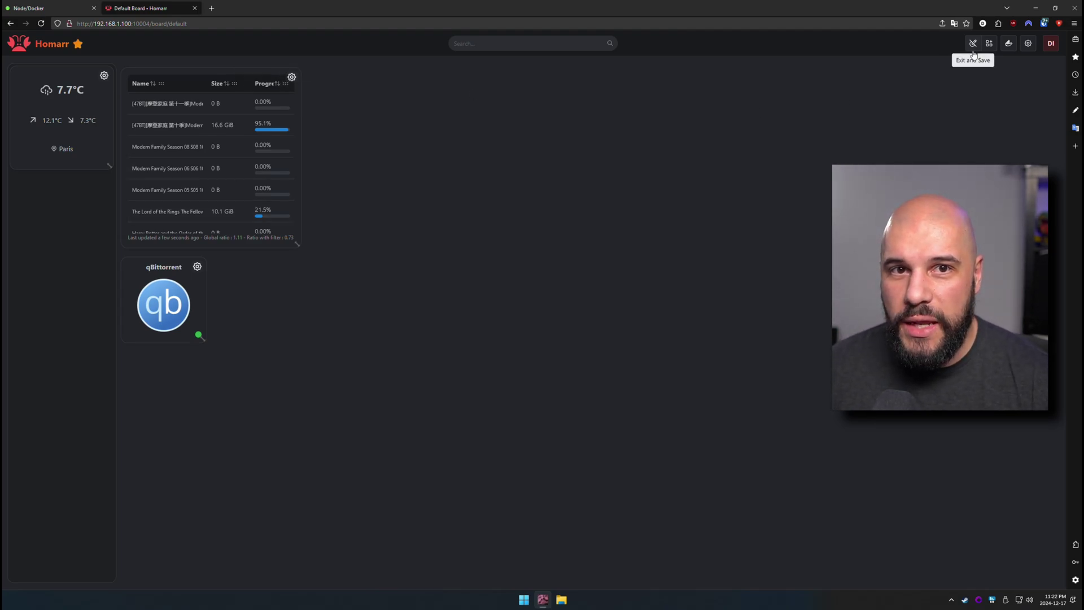
left_click(989, 43)
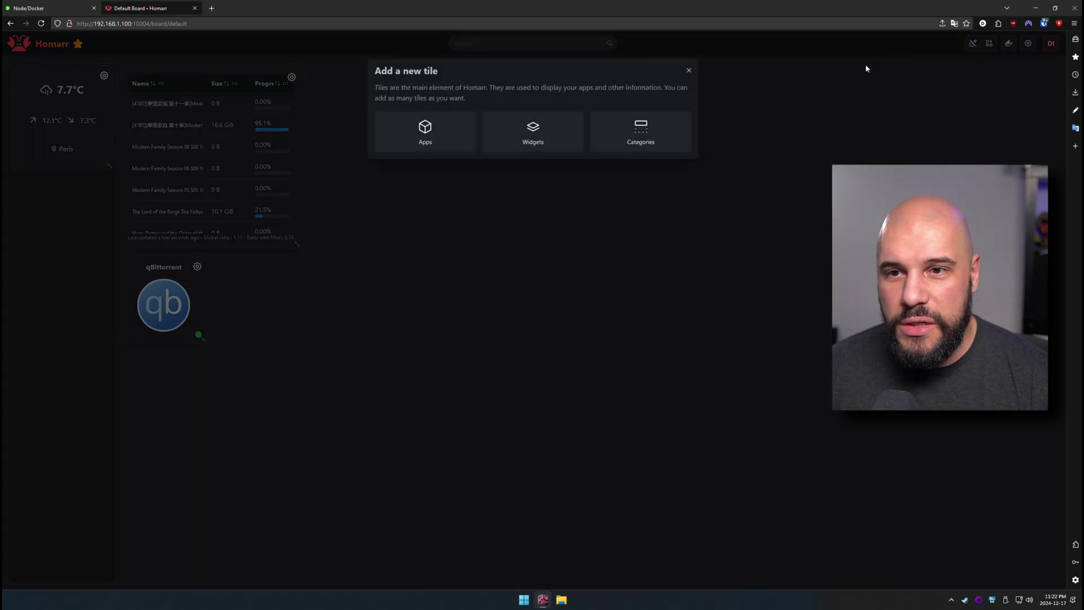
left_click(527, 132)
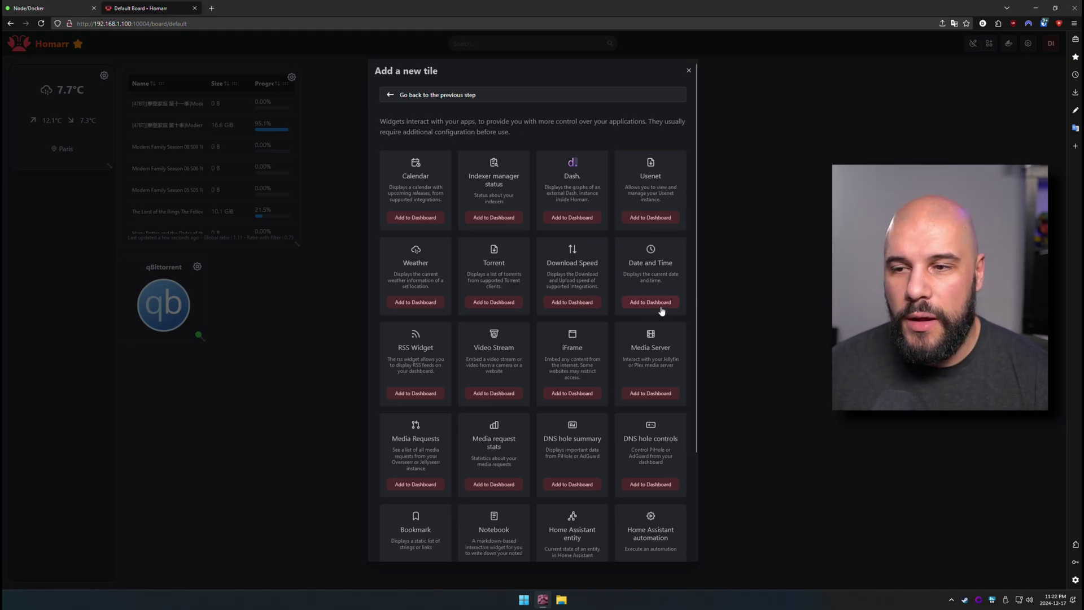
scroll(663, 299, "down", 2)
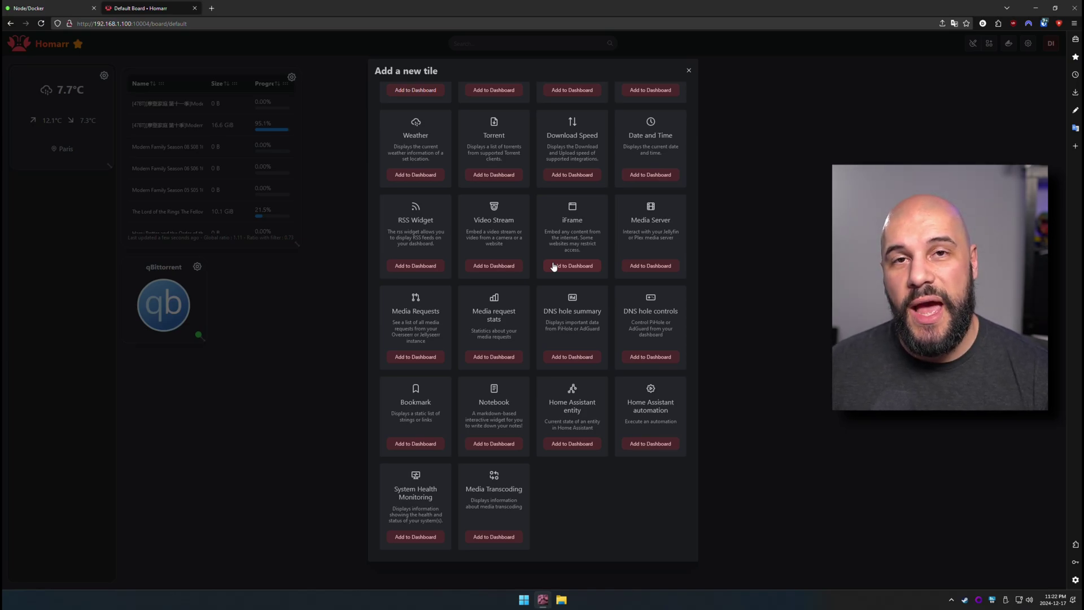
Add a category named Media and drag the qBittorrent tile into it
left_click(554, 266)
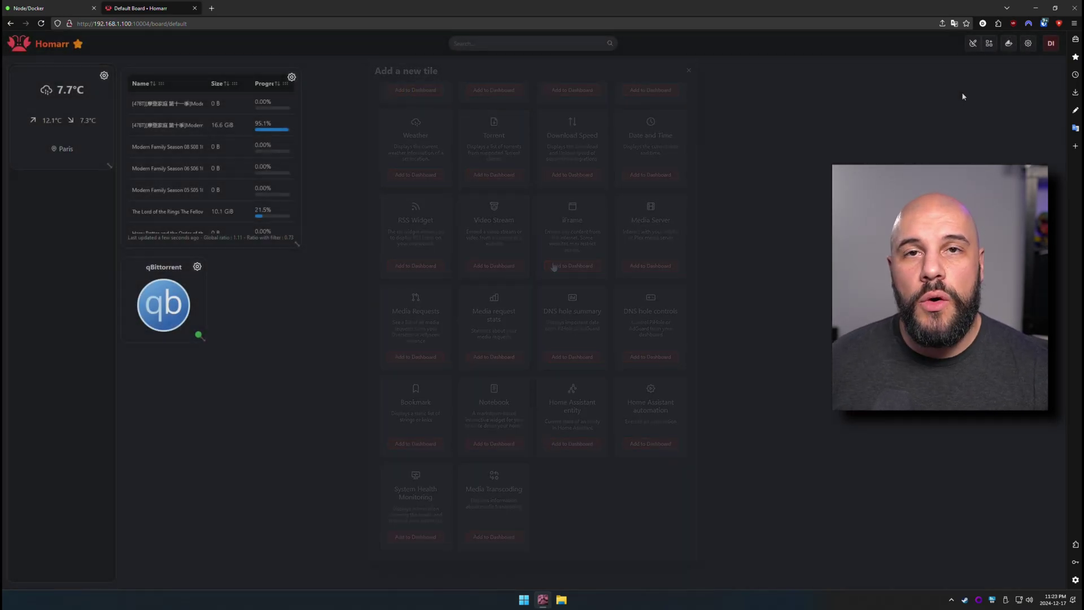
left_click(985, 46)
left_click(653, 126)
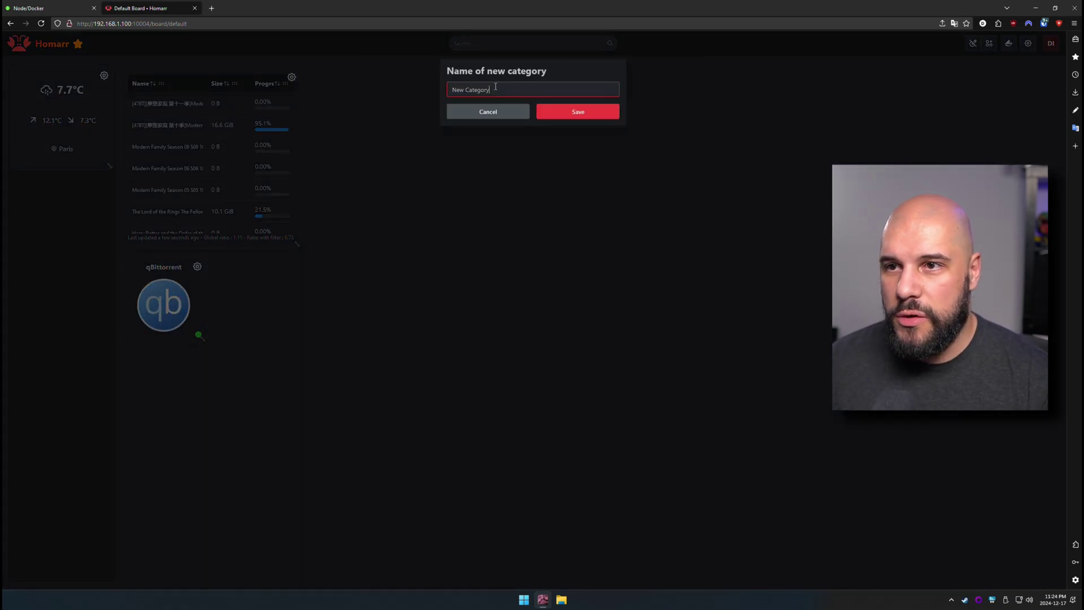
left_click_drag(489, 89, 426, 85)
type("Media")
key("Return")
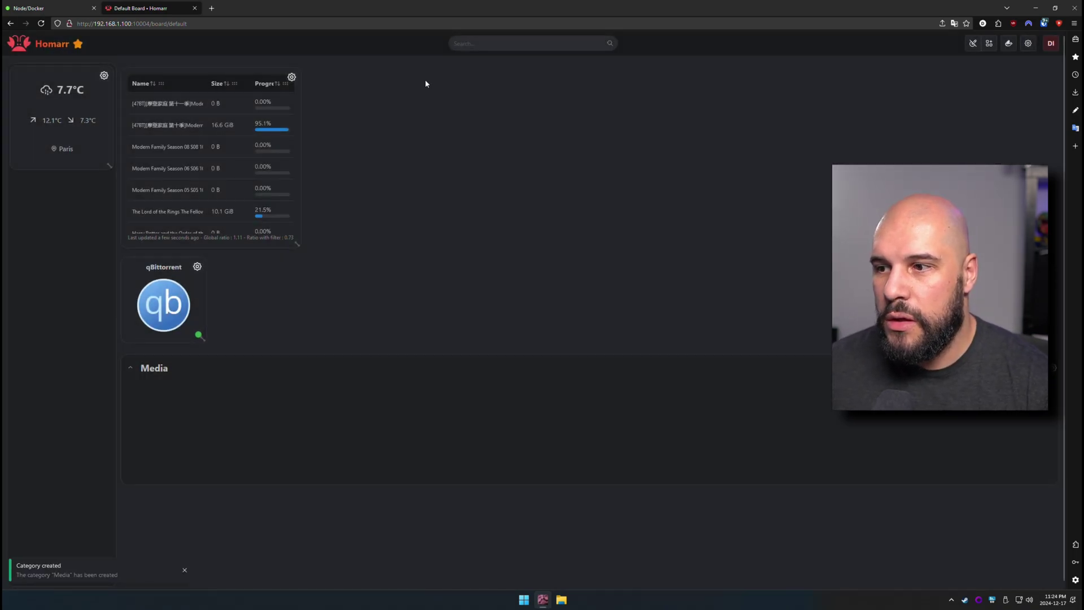
left_click_drag(161, 253, 165, 301)
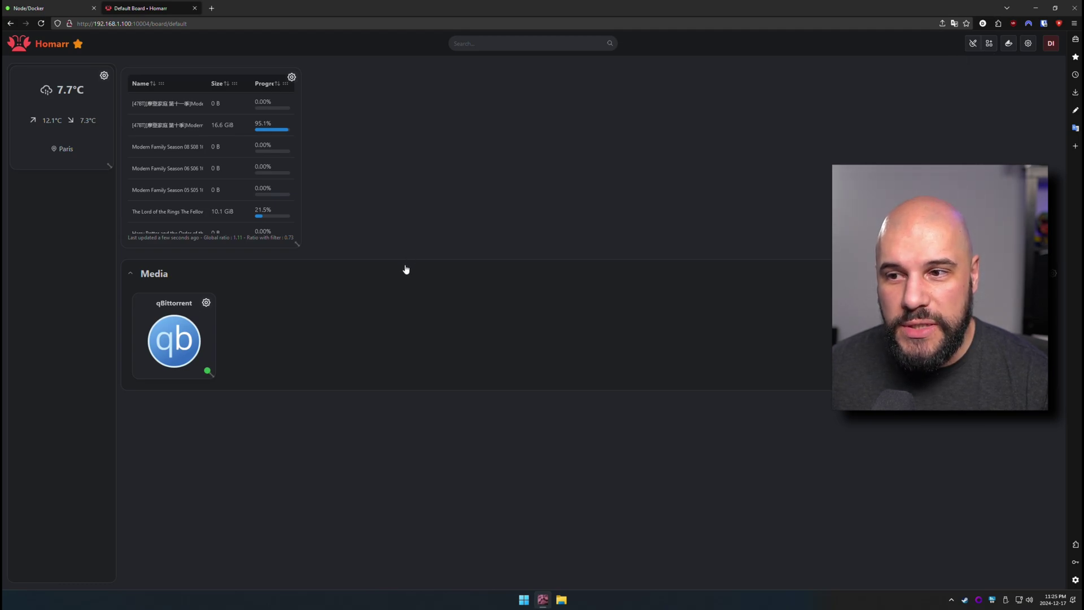
Save an empty New Category and move it up above the Media section
left_click(988, 44)
left_click(676, 121)
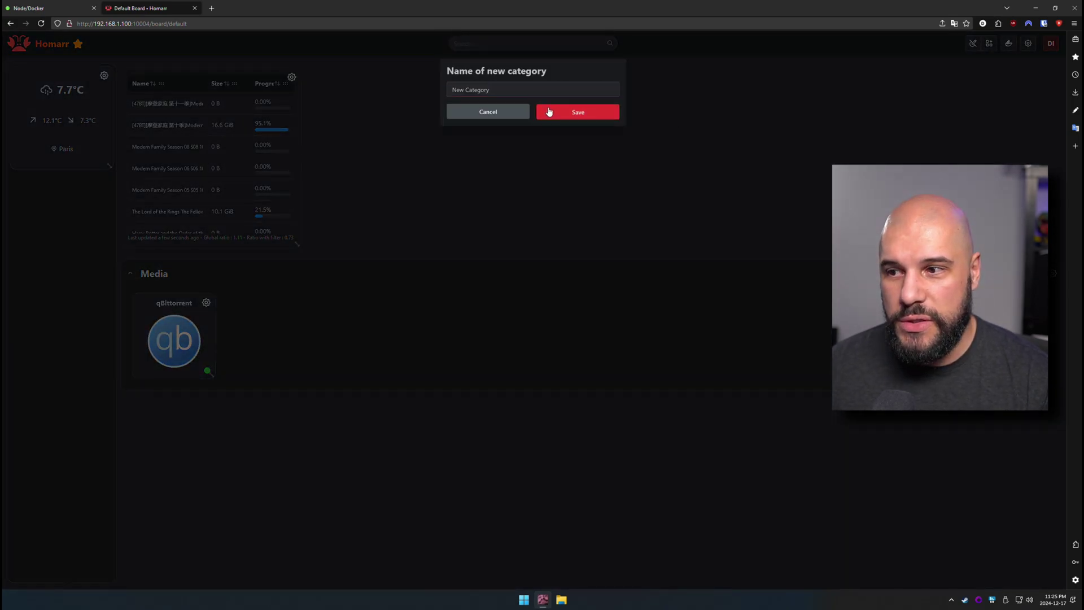
left_click(548, 111)
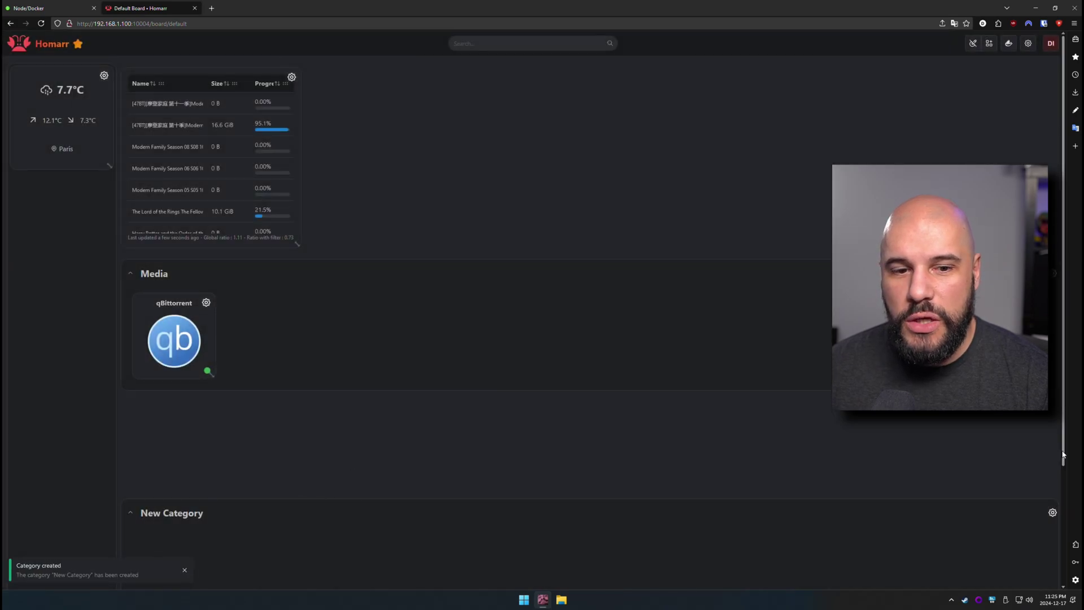
left_click(1052, 512)
left_click(1027, 433)
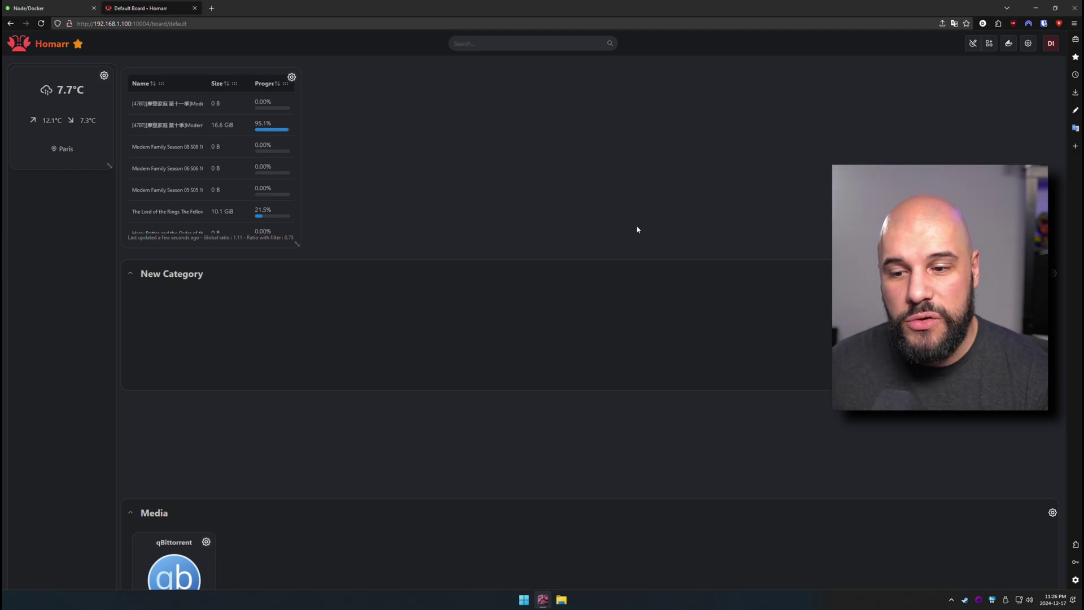
key("super+Left")
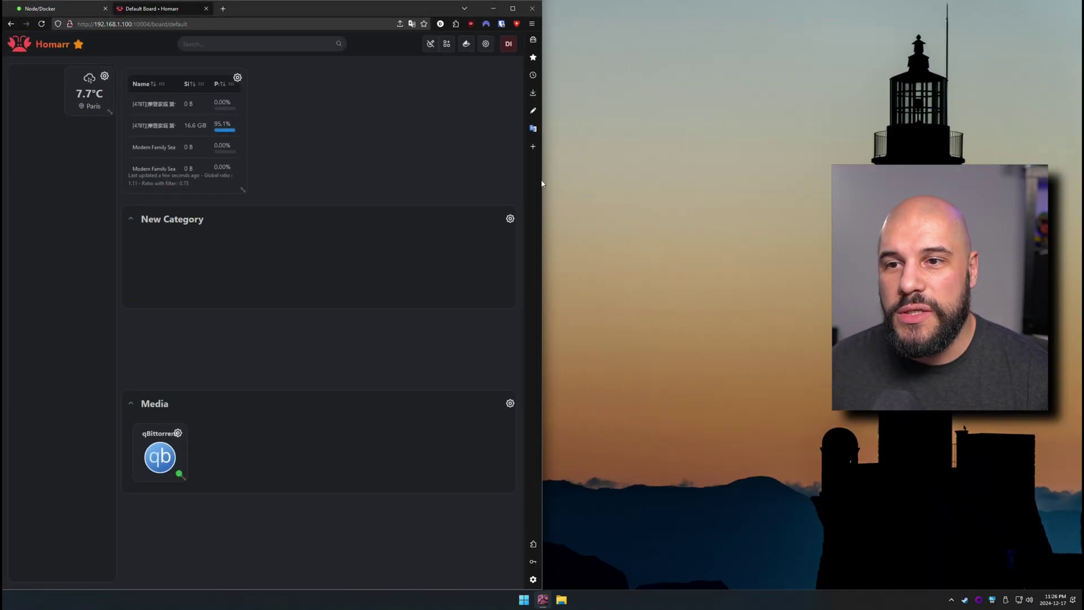
left_click_drag(542, 183, 362, 184)
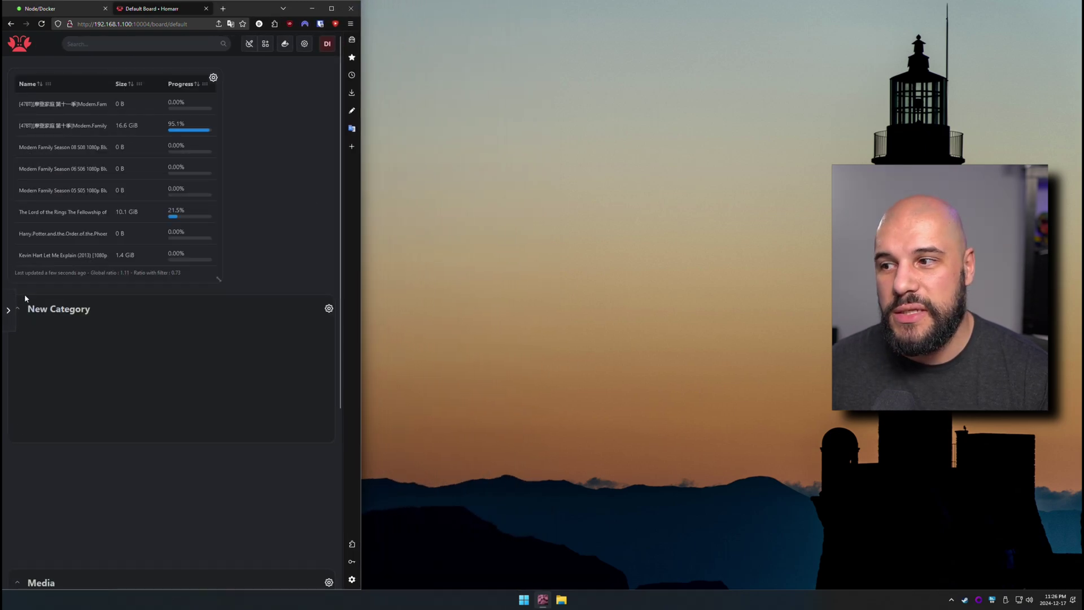
left_click(331, 9)
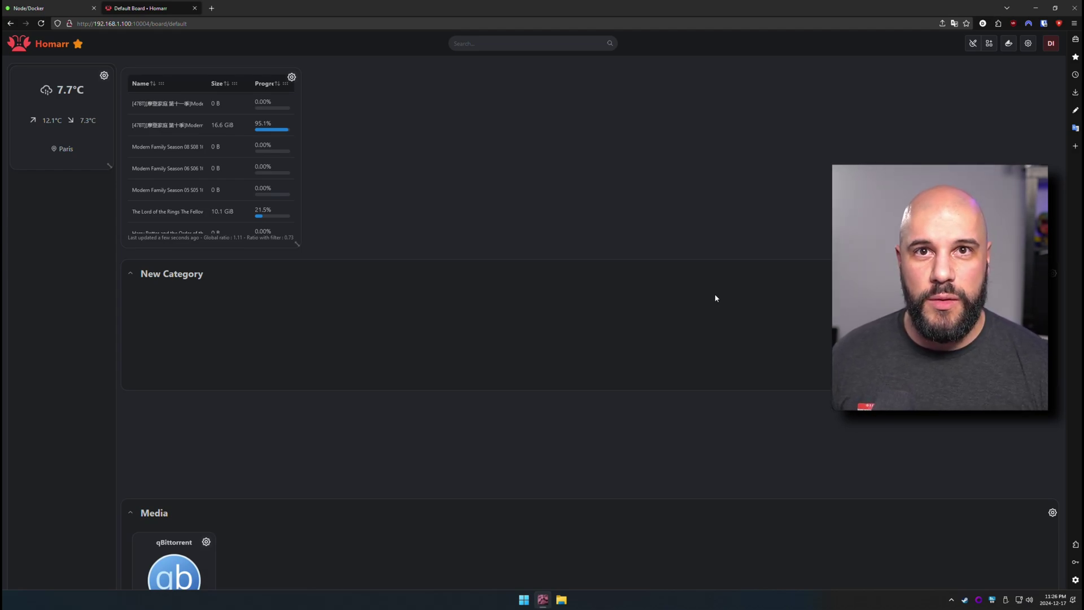
Open the first board, the full dashboard, from Manage > Your boards
left_click(1050, 44)
left_click(1003, 117)
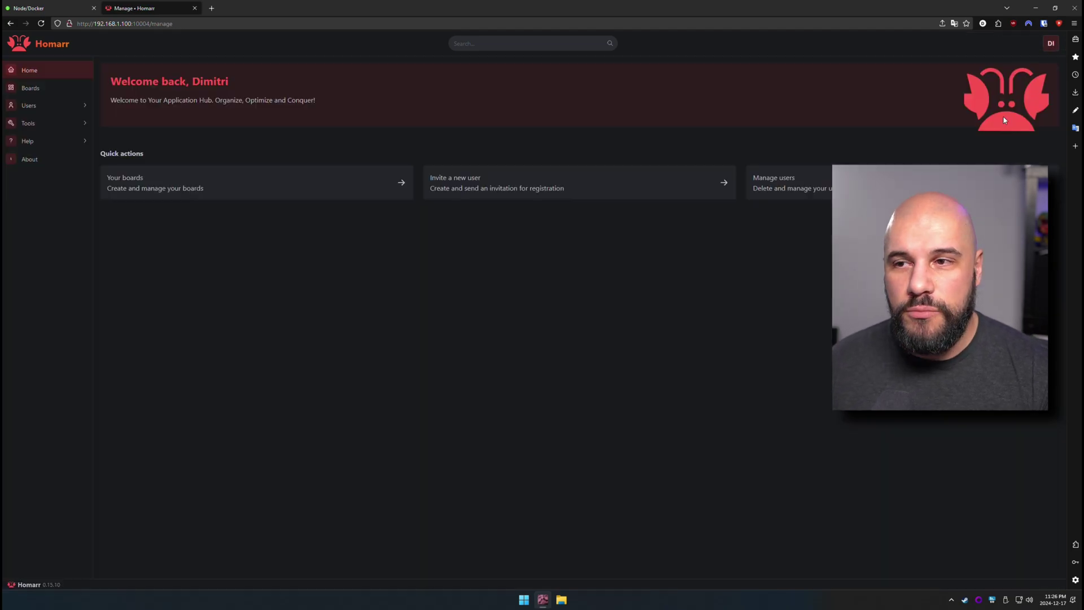
left_click(330, 186)
left_click(305, 181)
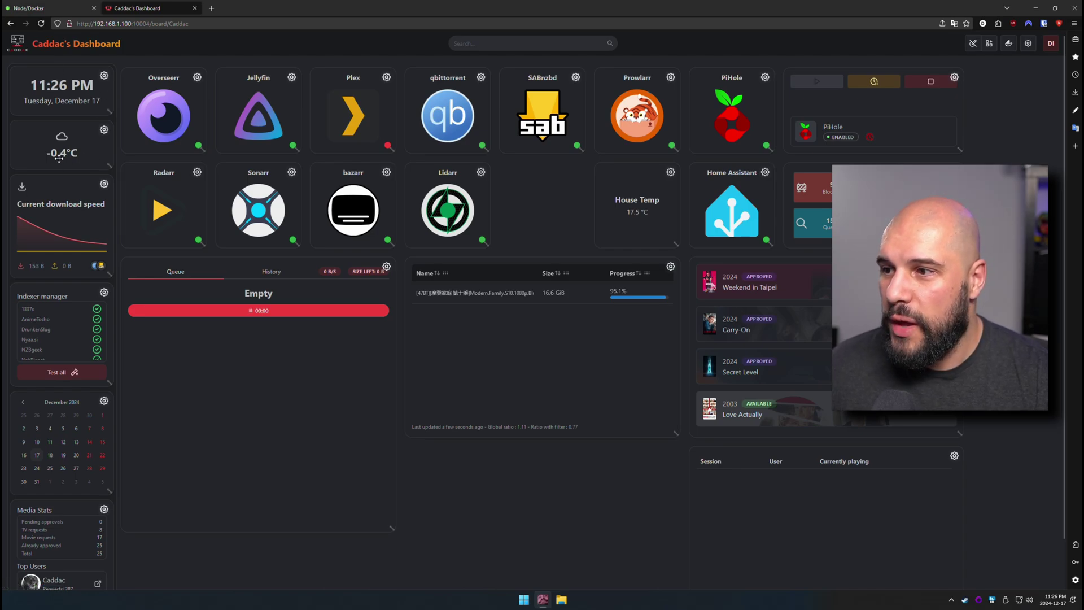
mouse_move(54, 238)
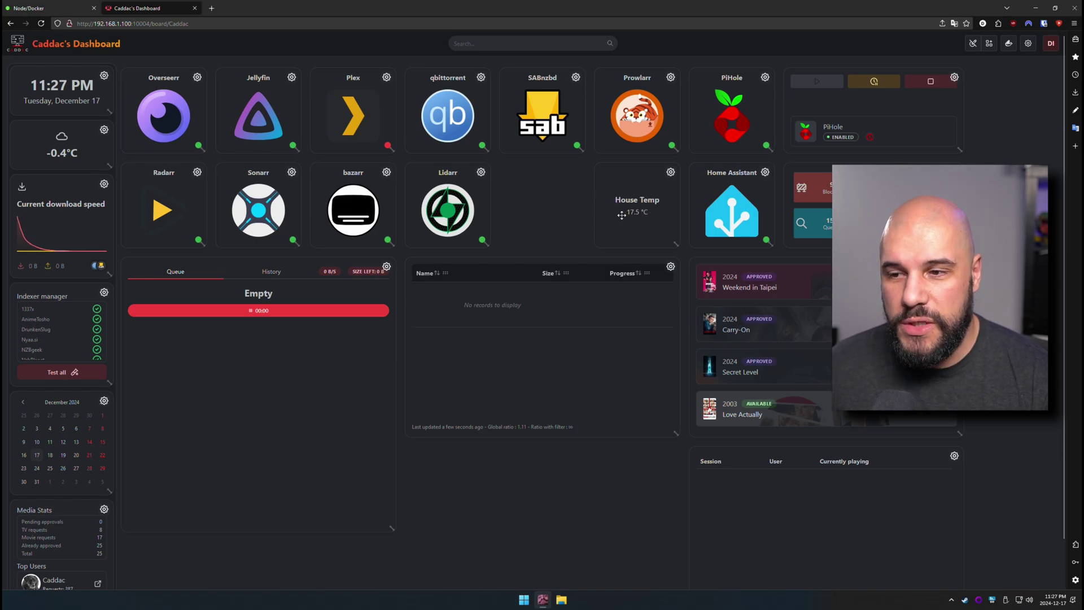
scroll(734, 339, "down", 1)
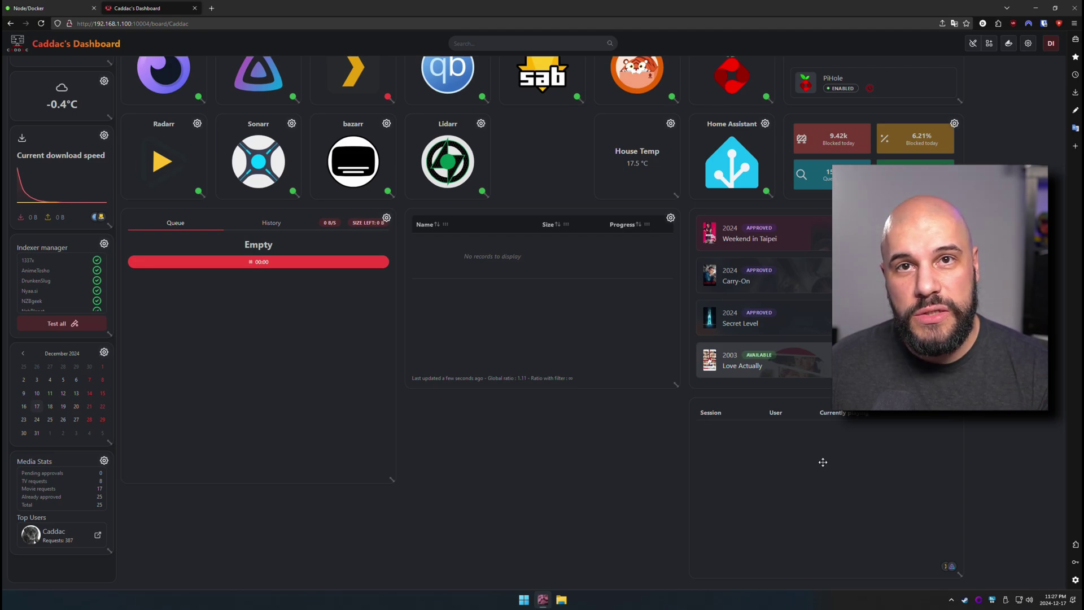
scroll(838, 436, "up", 1)
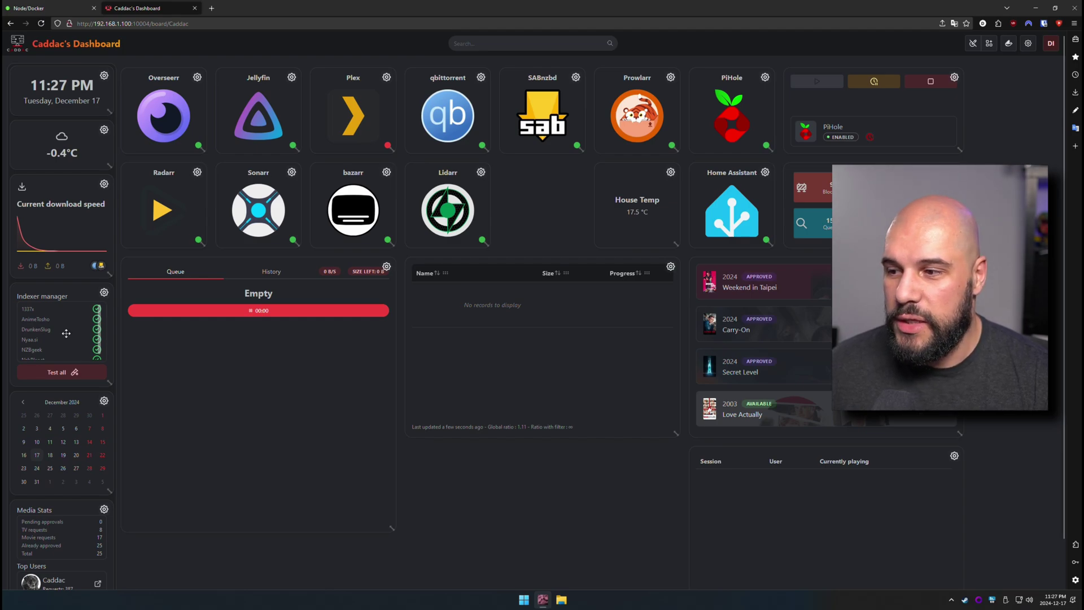
scroll(66, 333, "down", 1)
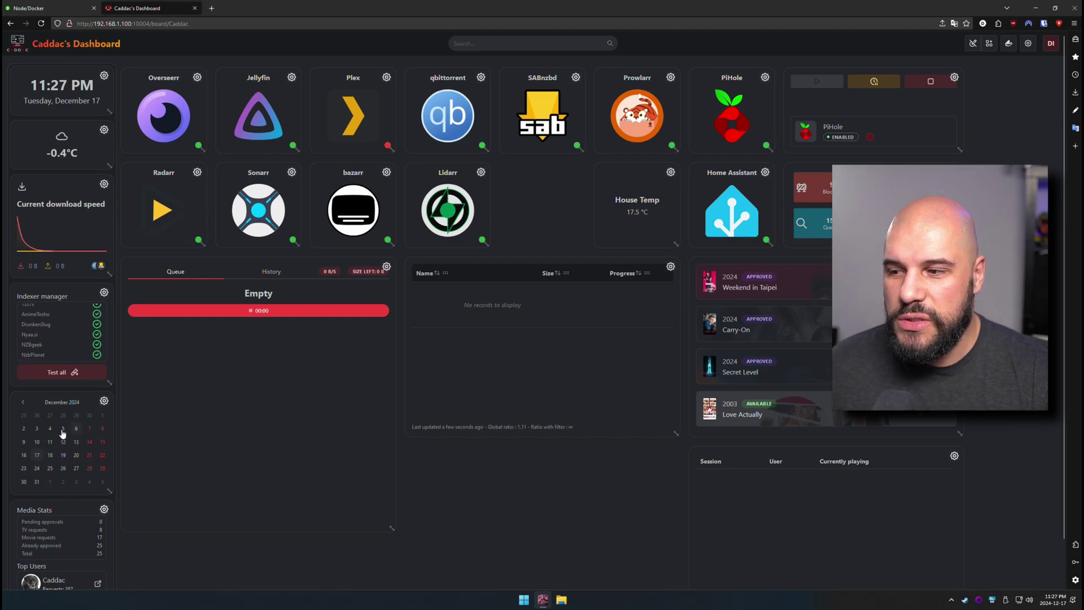
Enable Show unmonitored items in the calendar widget, save, and exit edit mode
left_click(104, 400)
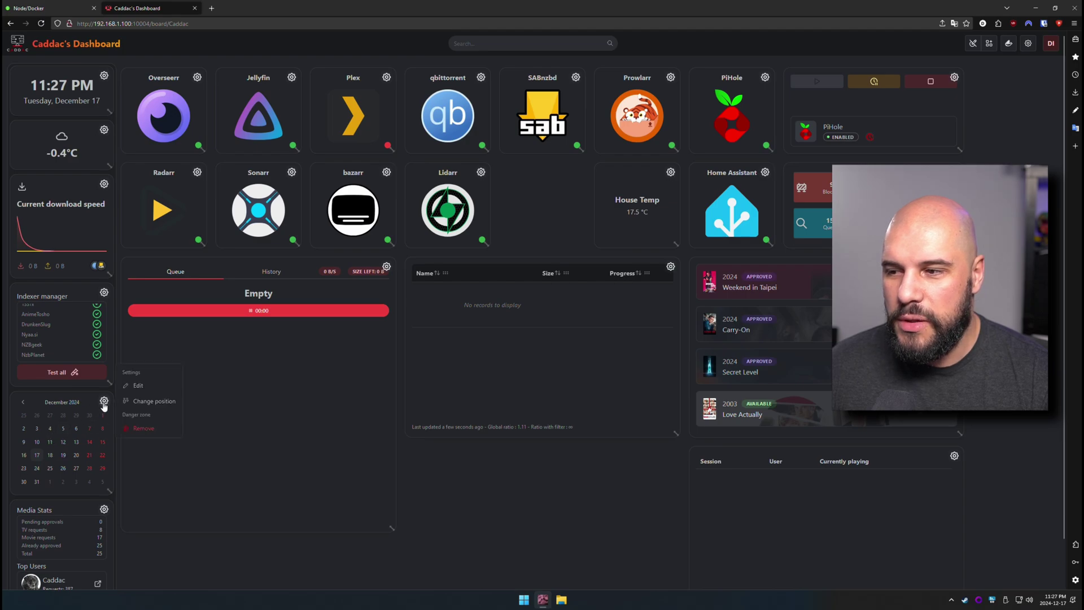
left_click(134, 388)
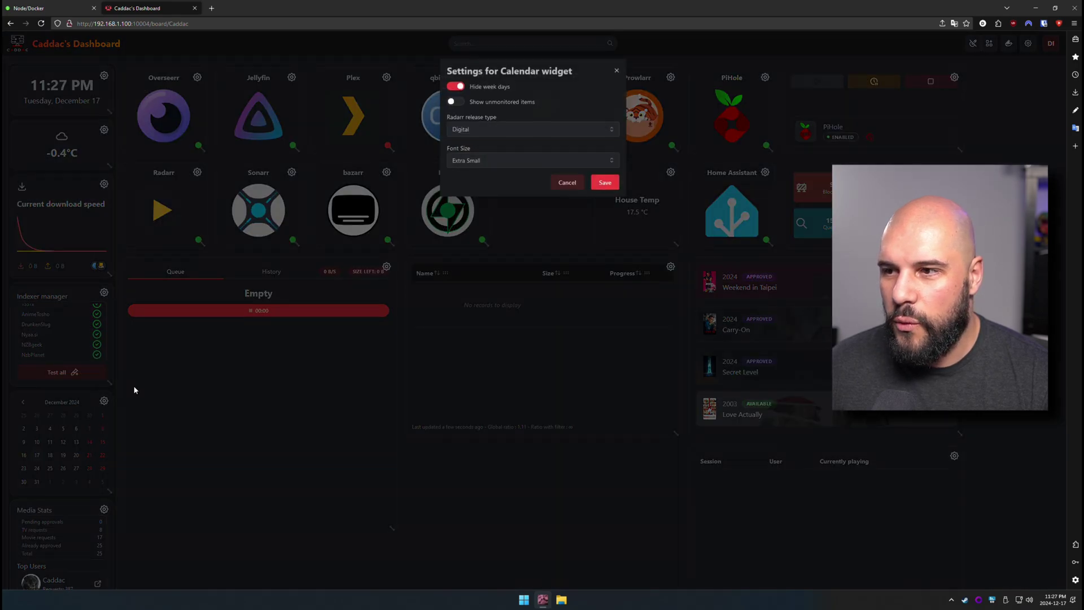
left_click(455, 101)
left_click(615, 188)
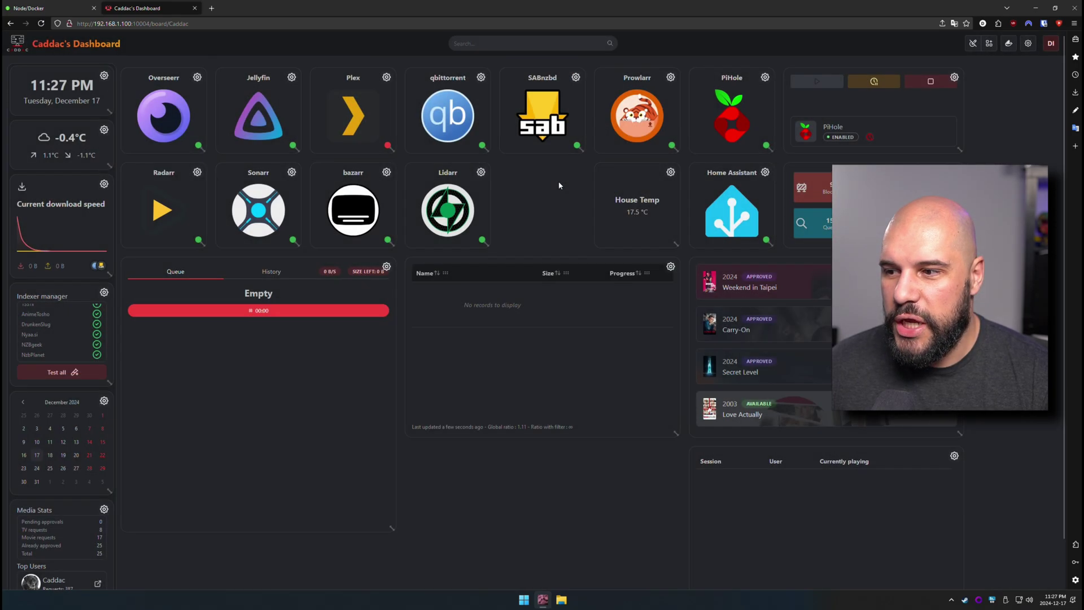
left_click(973, 43)
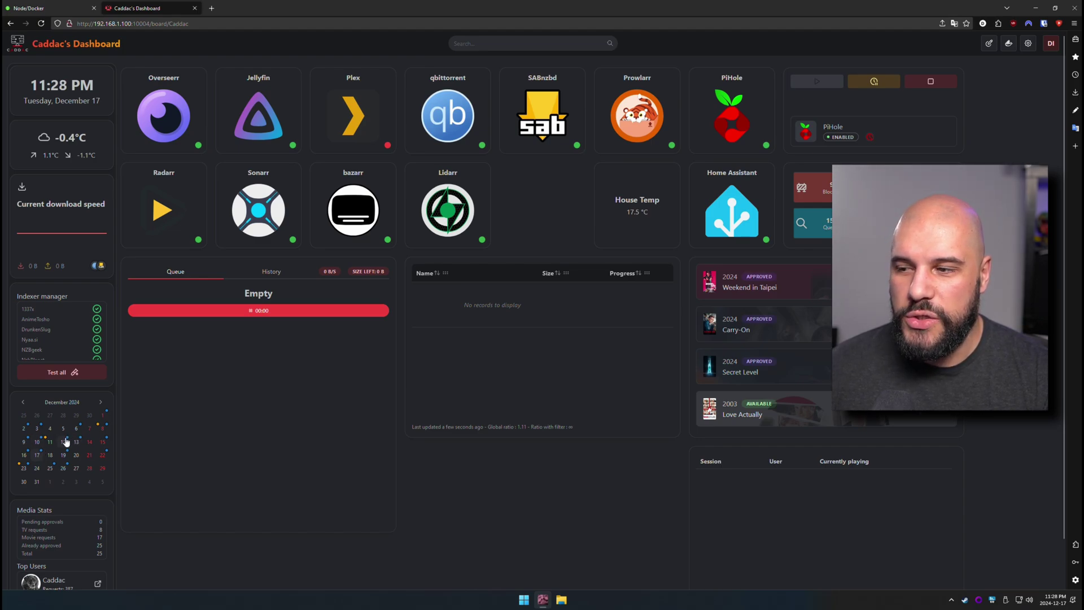
Check which episodes air on December 12 and December 26 in the calendar
left_click(66, 443)
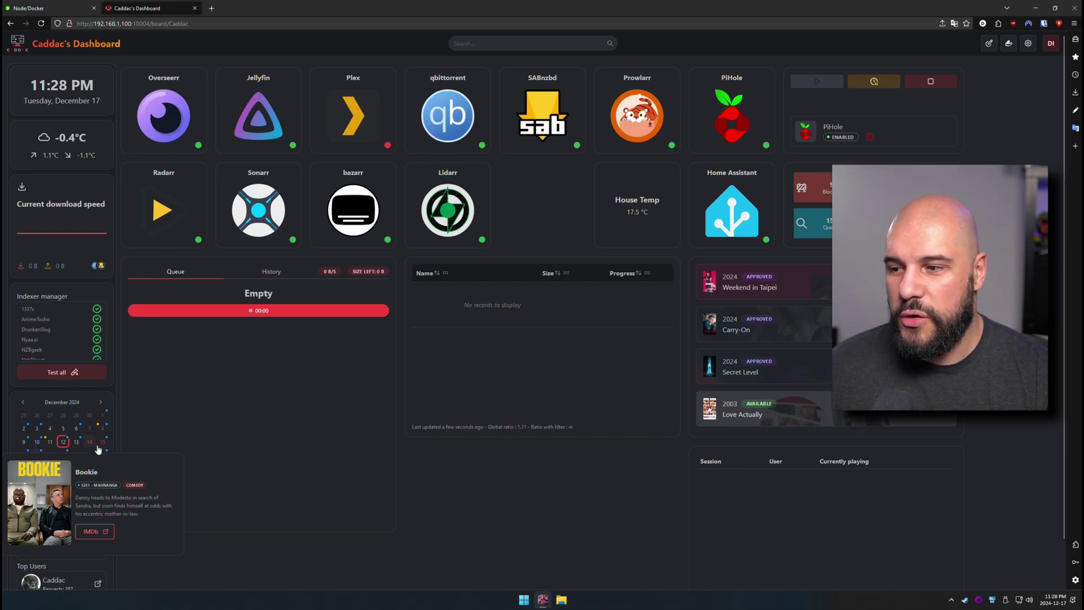
left_click(147, 401)
left_click(67, 469)
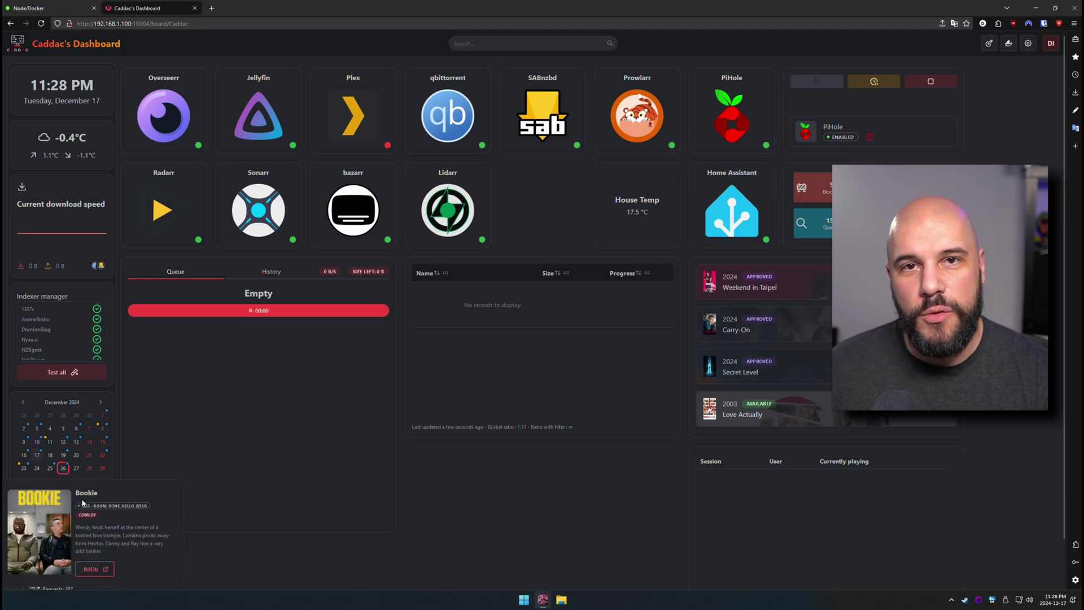
left_click(135, 439)
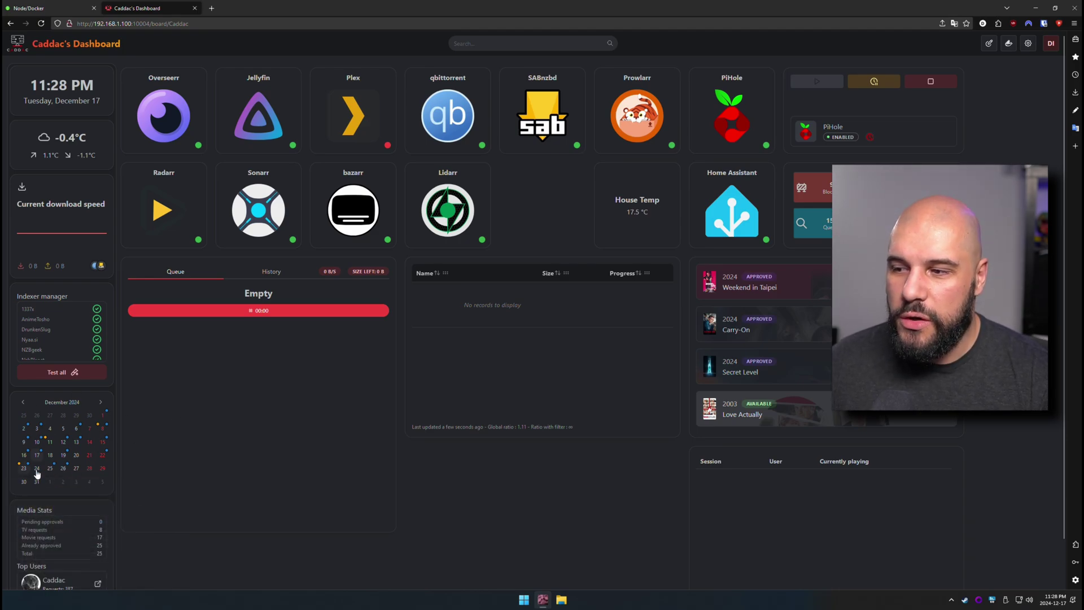
scroll(72, 451, "down", 1)
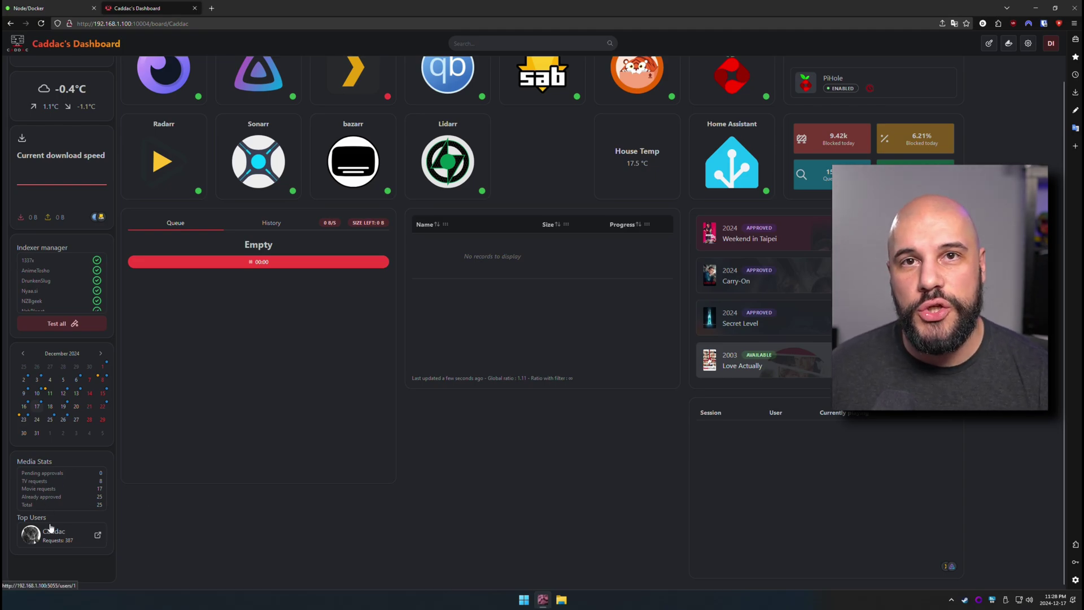
Snap the browser to the left half, then narrow it to a single-column layout
scroll(339, 282, "up", 2)
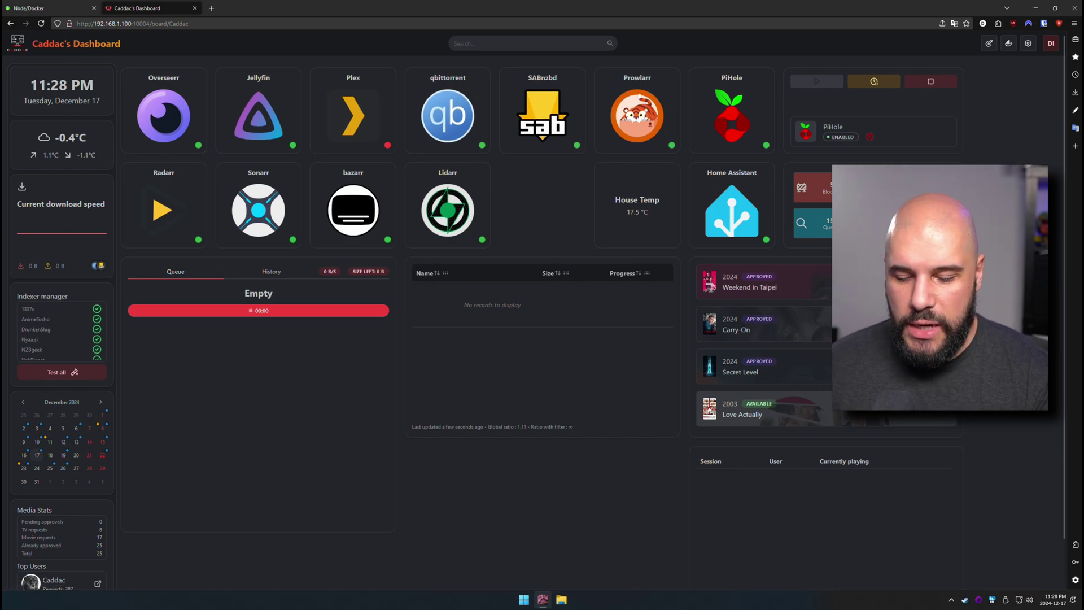
key("super+Left")
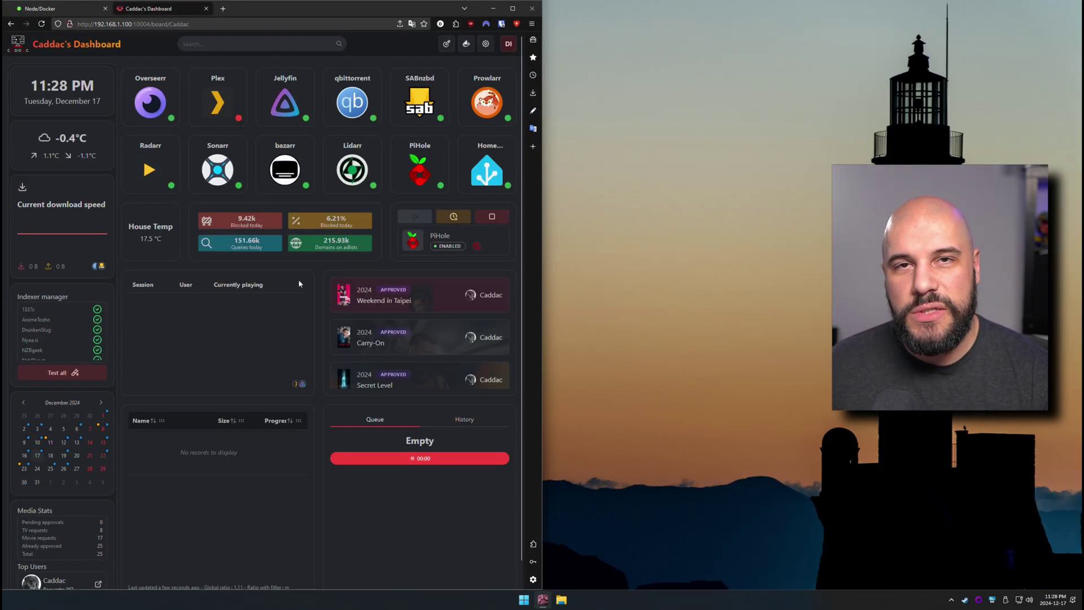
scroll(293, 221, "down", 1)
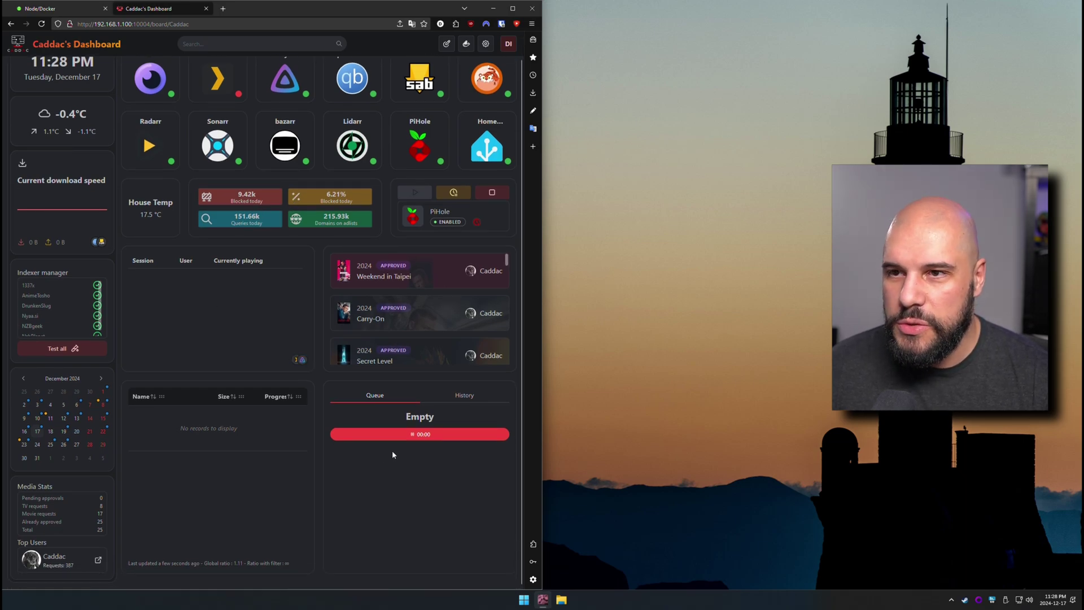
left_click_drag(541, 290, 310, 282)
scroll(141, 315, "down", 10)
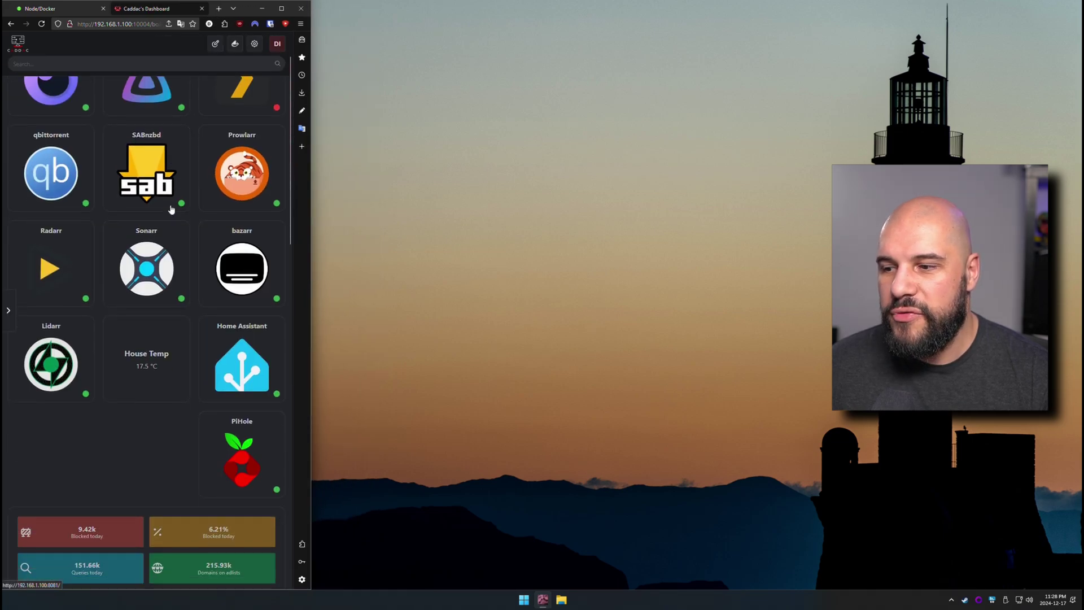
scroll(167, 399, "down", 15)
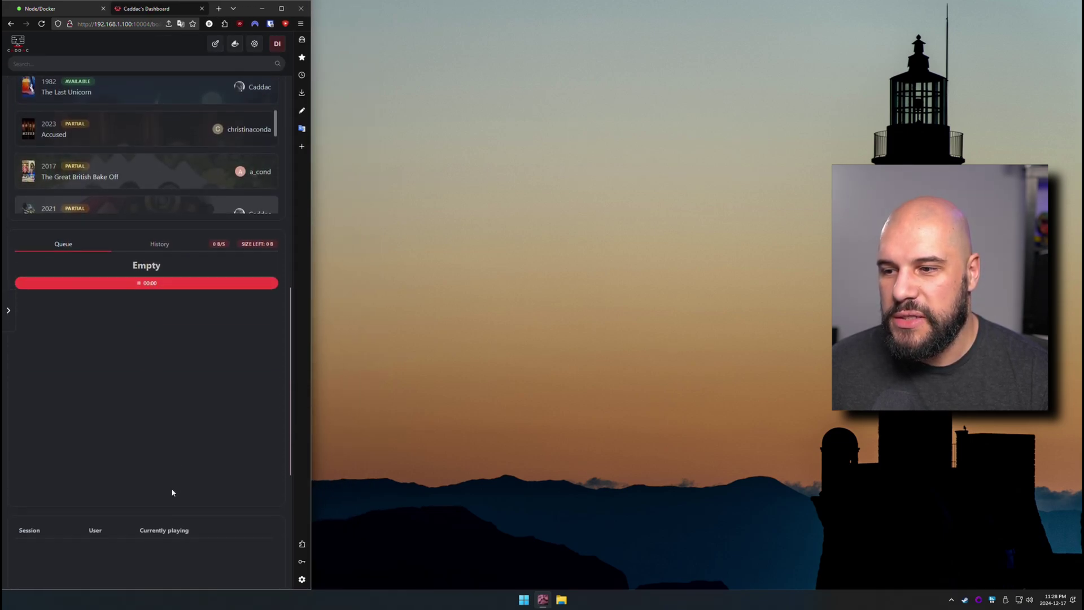
scroll(164, 446, "up", 20)
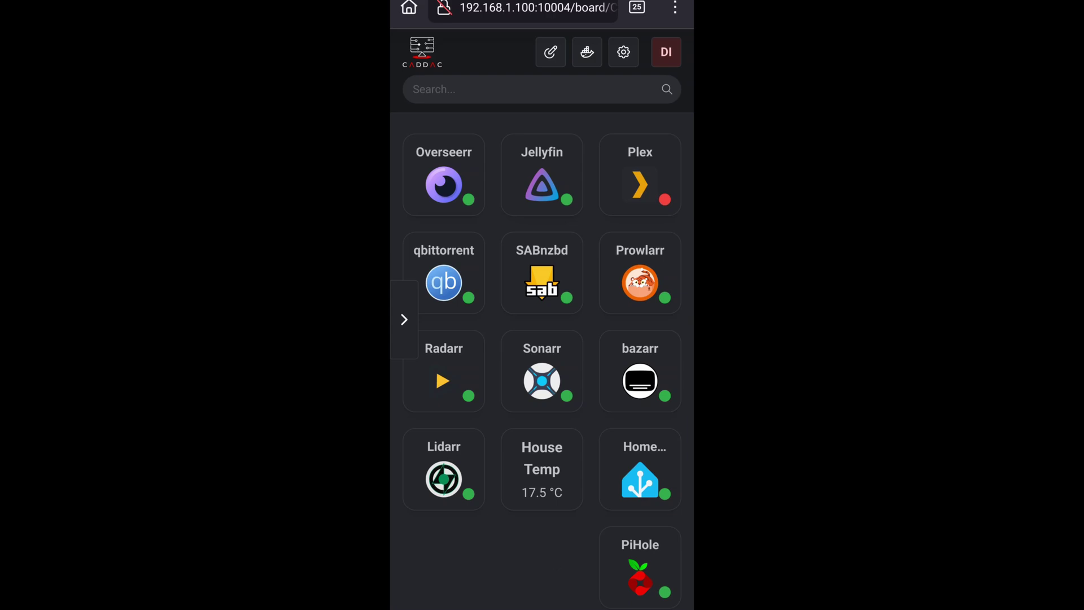
Swipe through the phone layout's app tiles and widgets
left_click_drag(559, 556, 559, 420)
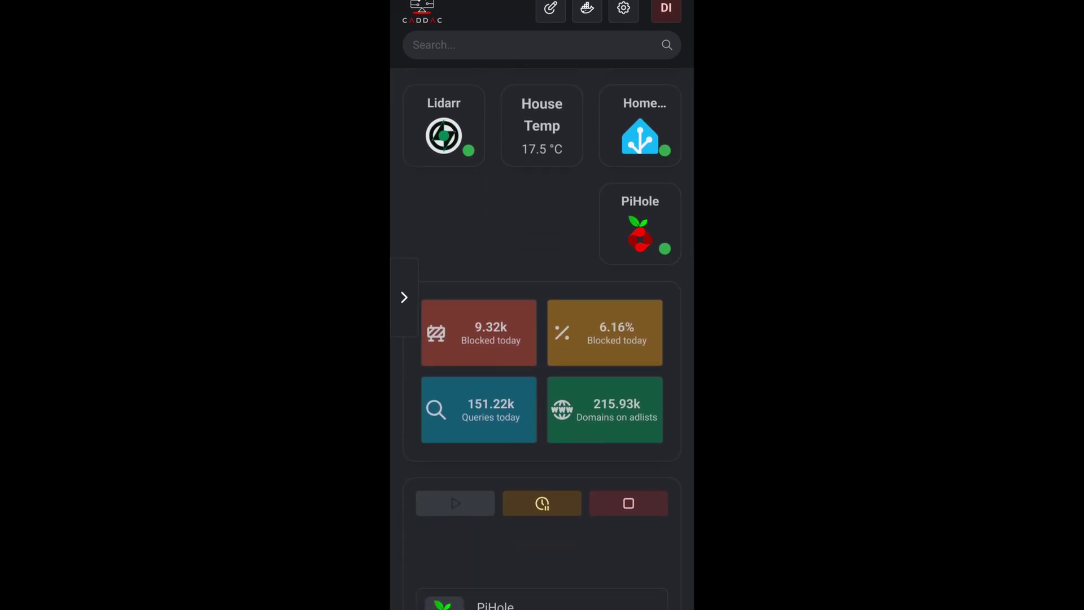
left_click_drag(586, 552, 614, 192)
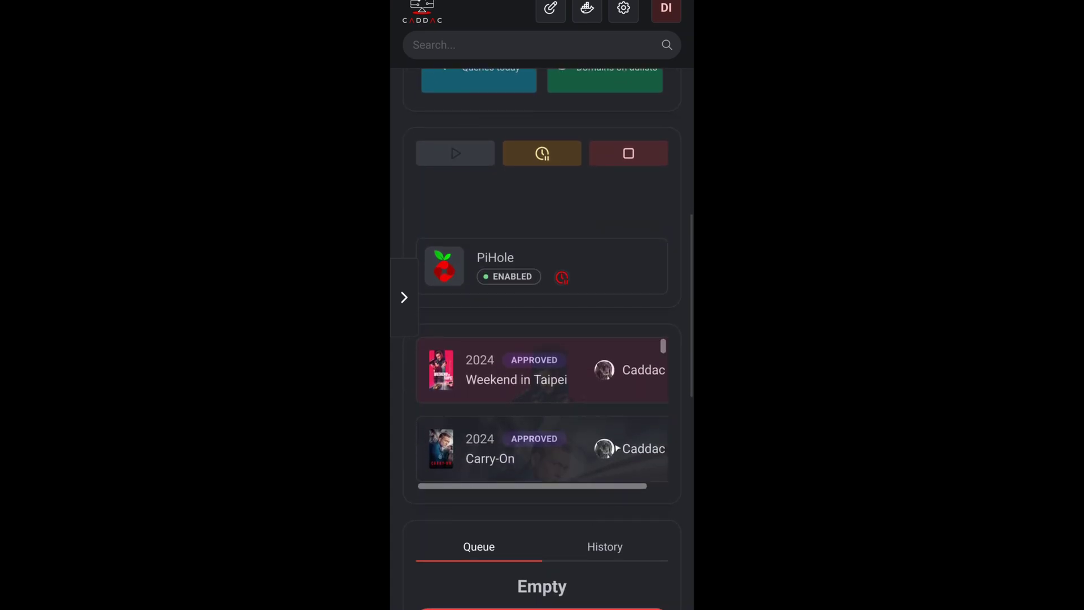
left_click_drag(675, 515, 672, 158)
left_click_drag(629, 455, 621, 215)
left_click_drag(571, 273, 544, 429)
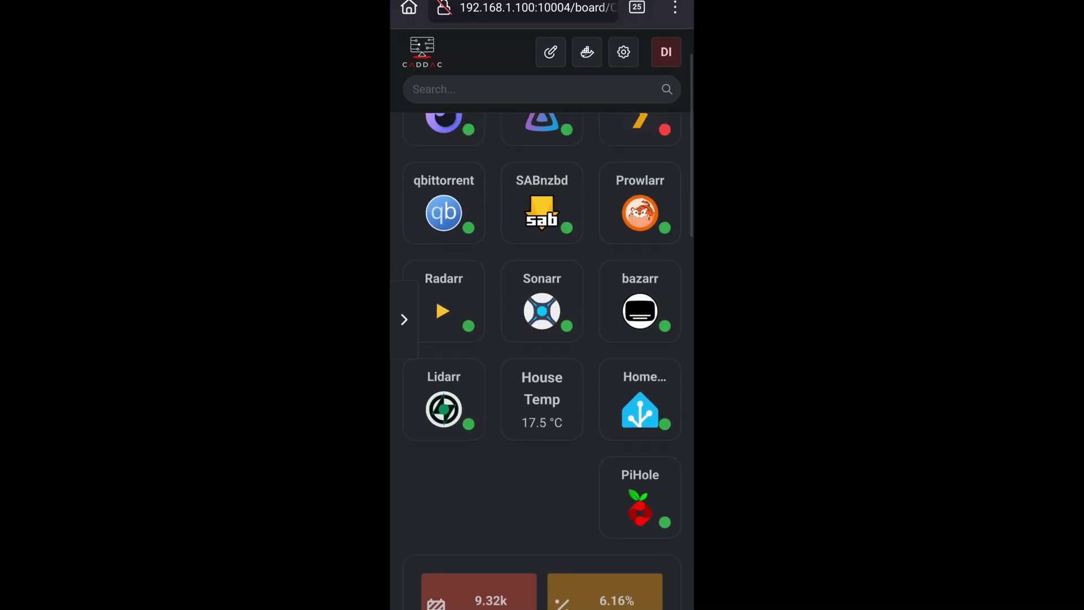
Open the clock-and-weather sidebar, close it again, and scroll the dashboard
left_click(405, 320)
left_click_drag(625, 395, 644, 367)
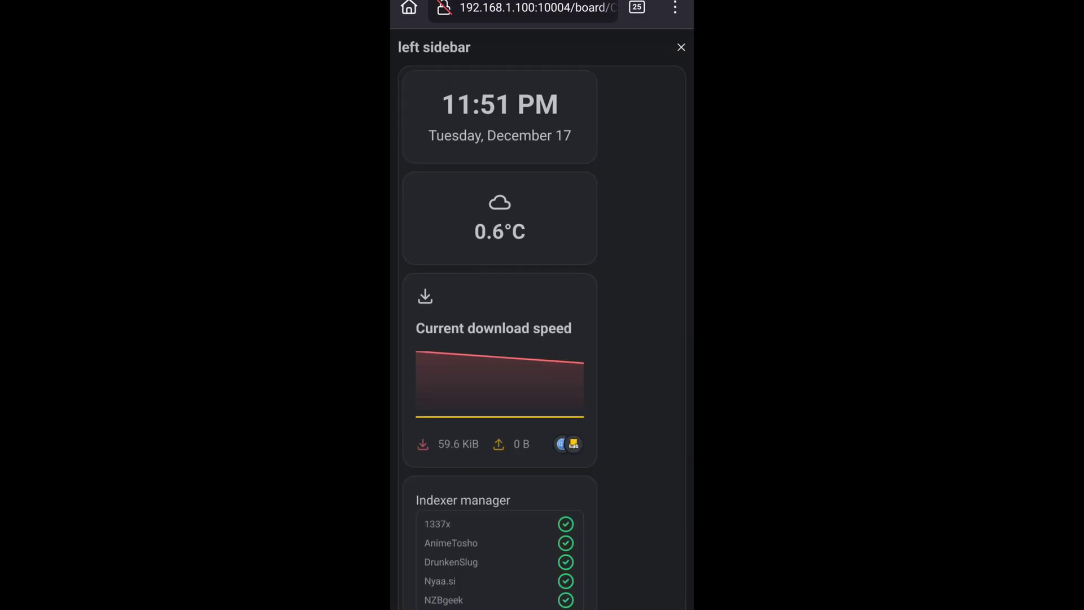
left_click(682, 48)
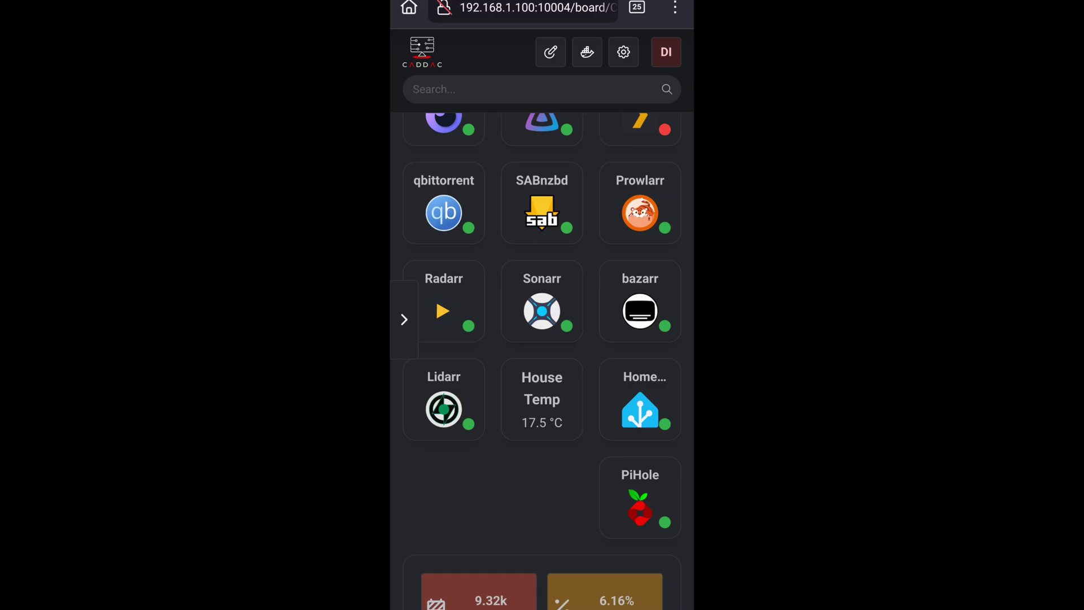
scroll(542, 339, "down", 9)
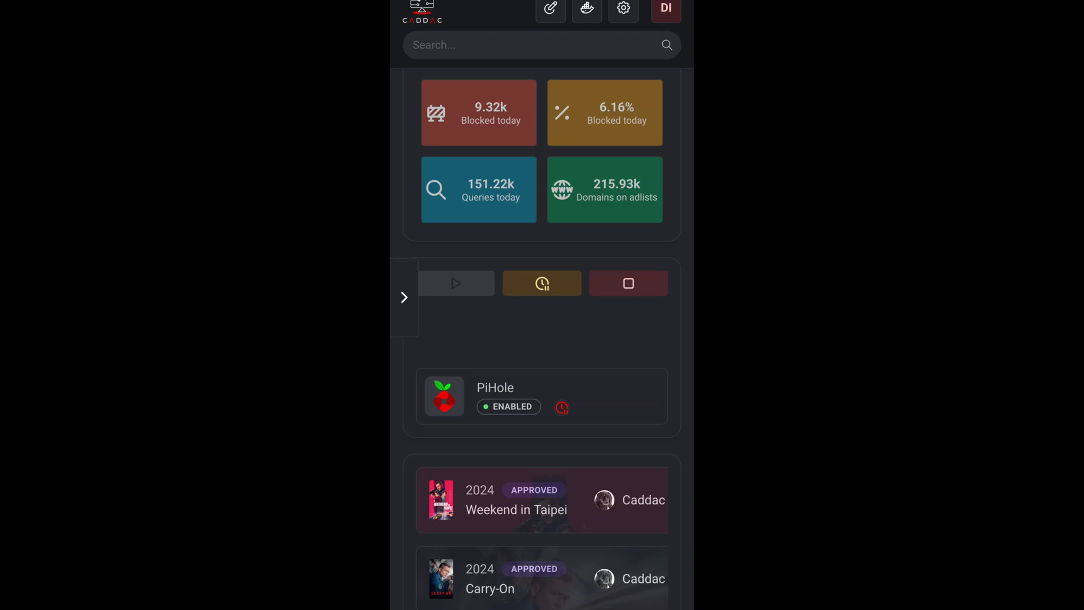
scroll(542, 339, "up", 10)
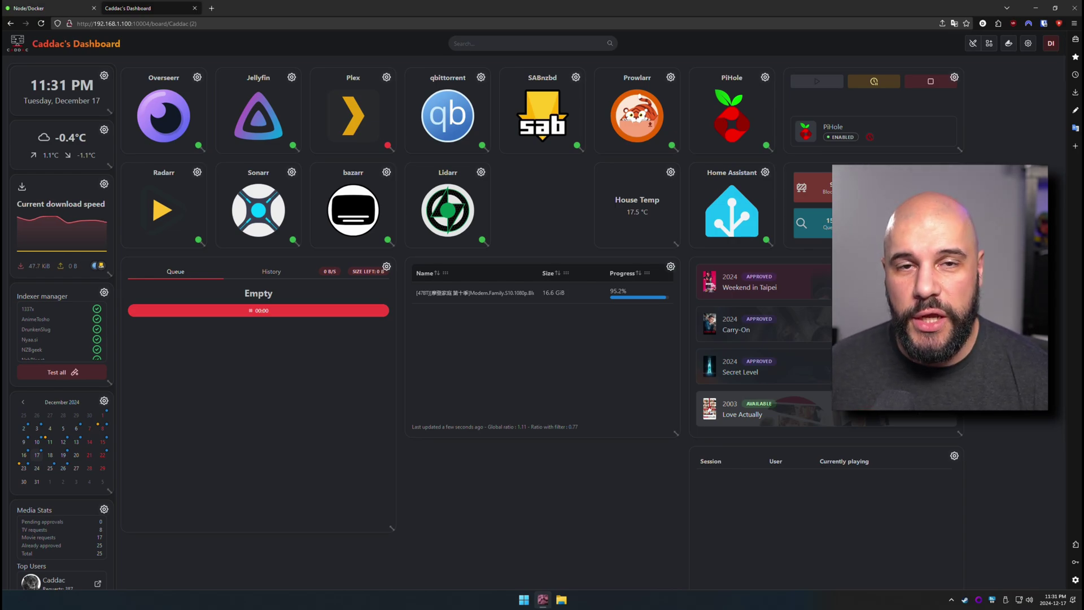
Add a Home Assistant entity widget to the dashboard
left_click(990, 44)
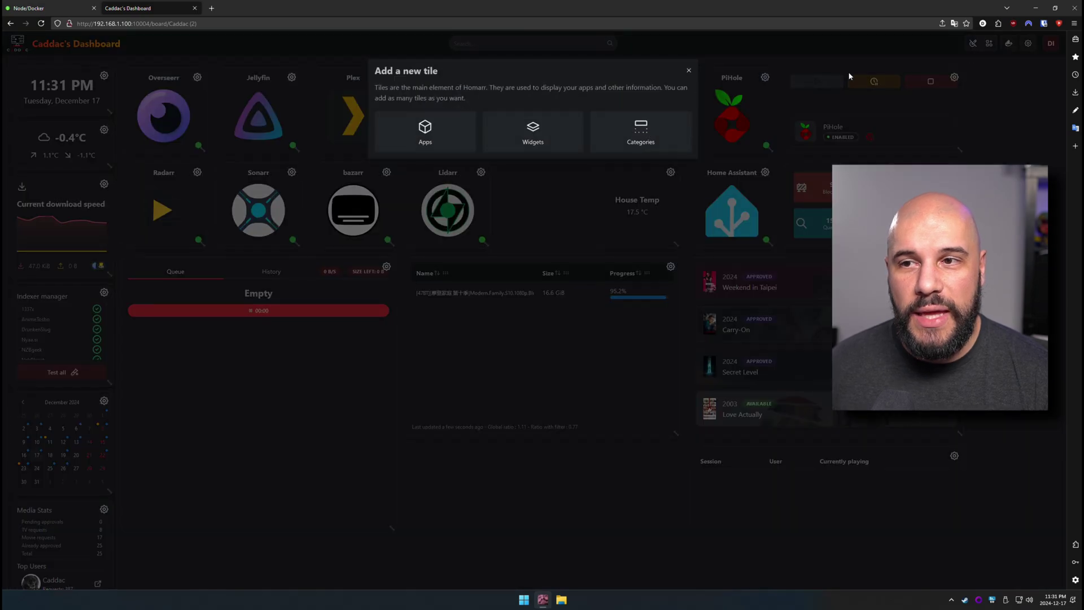
left_click(540, 133)
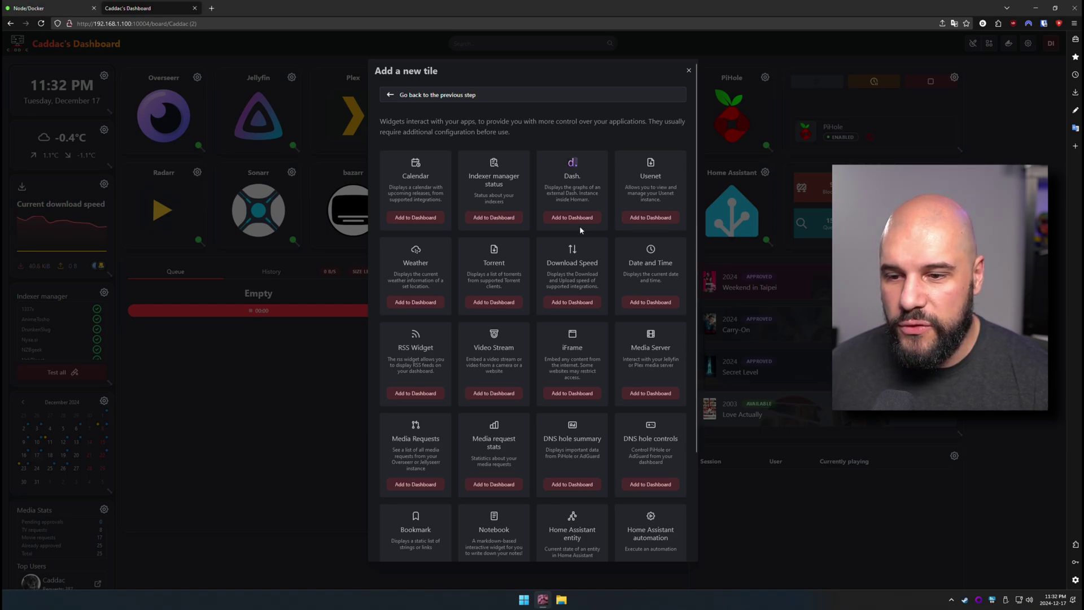
scroll(579, 256, "down", 2)
left_click(582, 491)
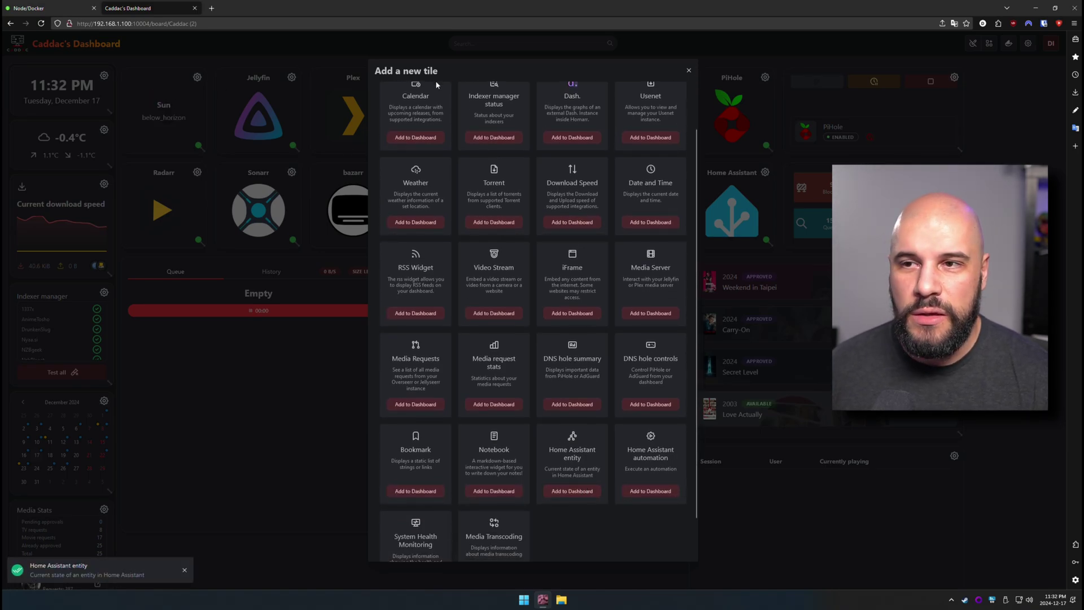
scroll(692, 73, "up", 2)
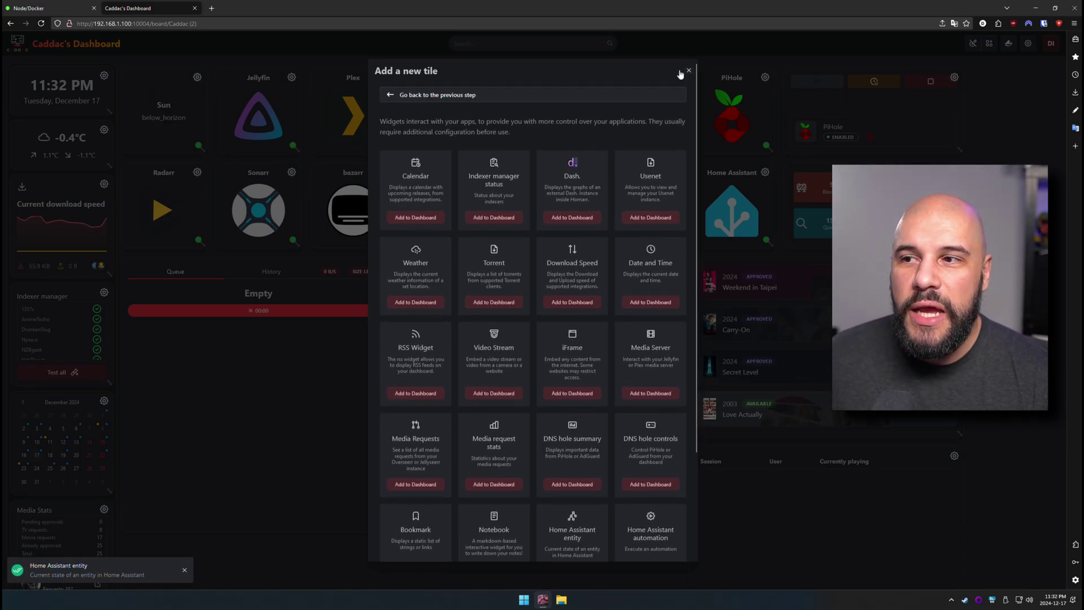
key("Escape")
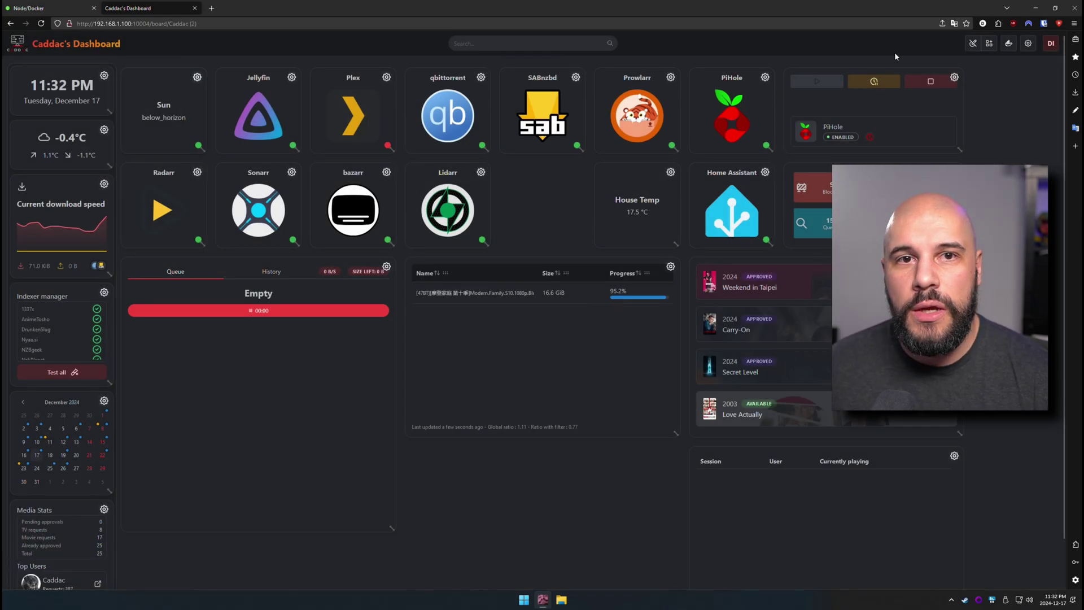
Add a Usenet widget to the dashboard
left_click(988, 45)
left_click(531, 133)
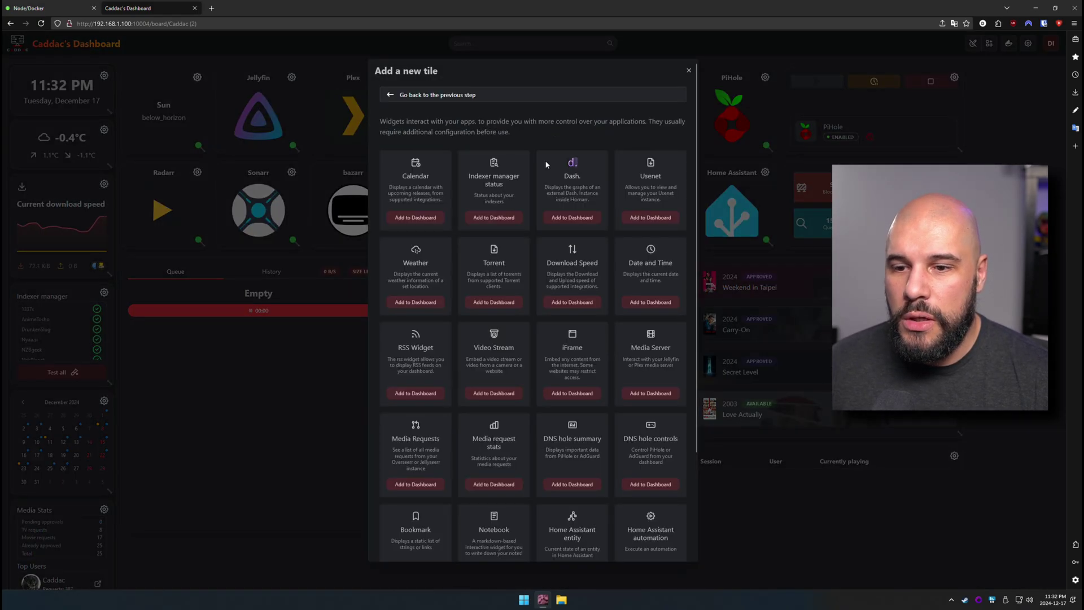
left_click(655, 218)
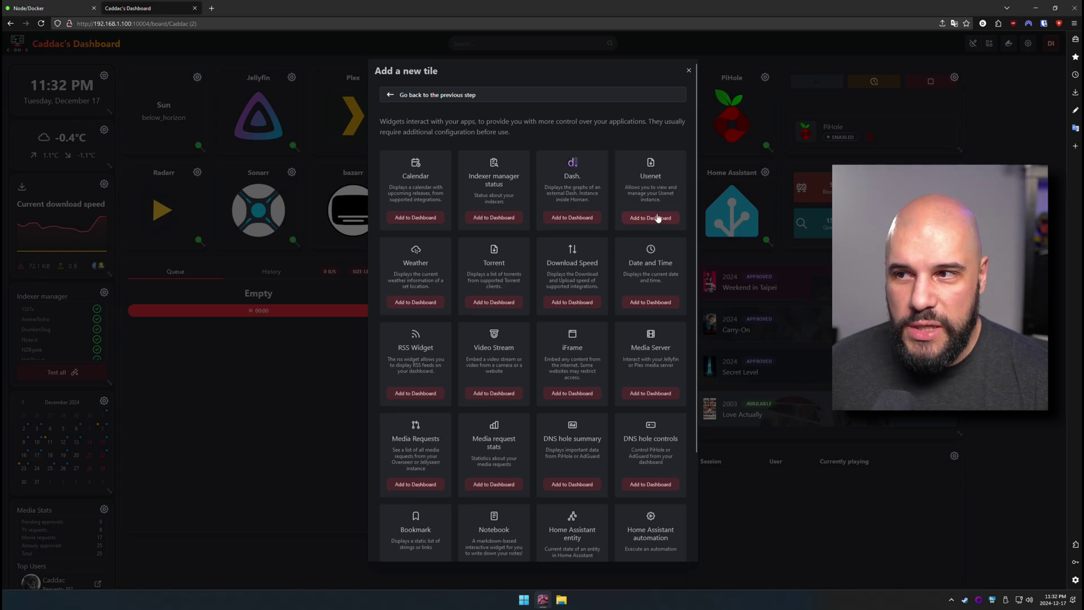
scroll(205, 441, "down", 2)
scroll(311, 338, "up", 2)
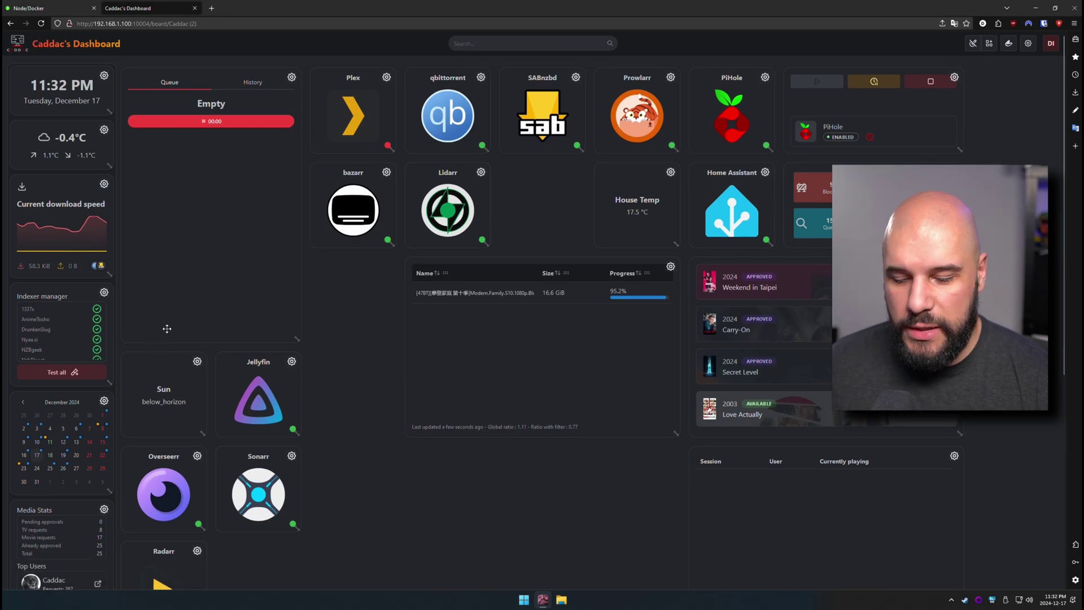
Check the dashboard at half width and phone width, then restore full screen
key("super+Left")
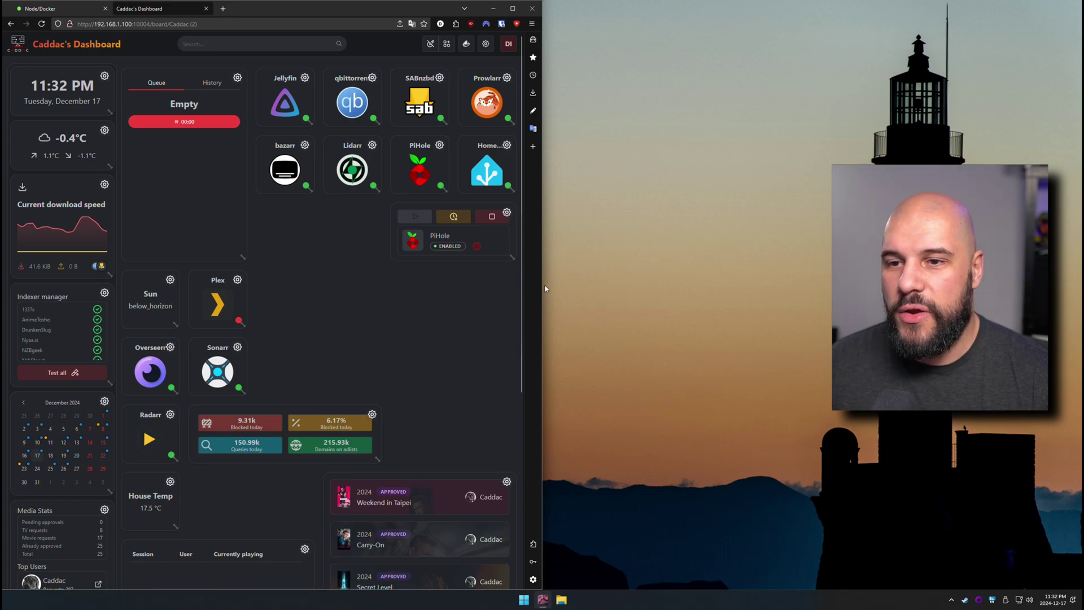
left_click_drag(543, 282, 263, 282)
scroll(183, 265, "down", 10)
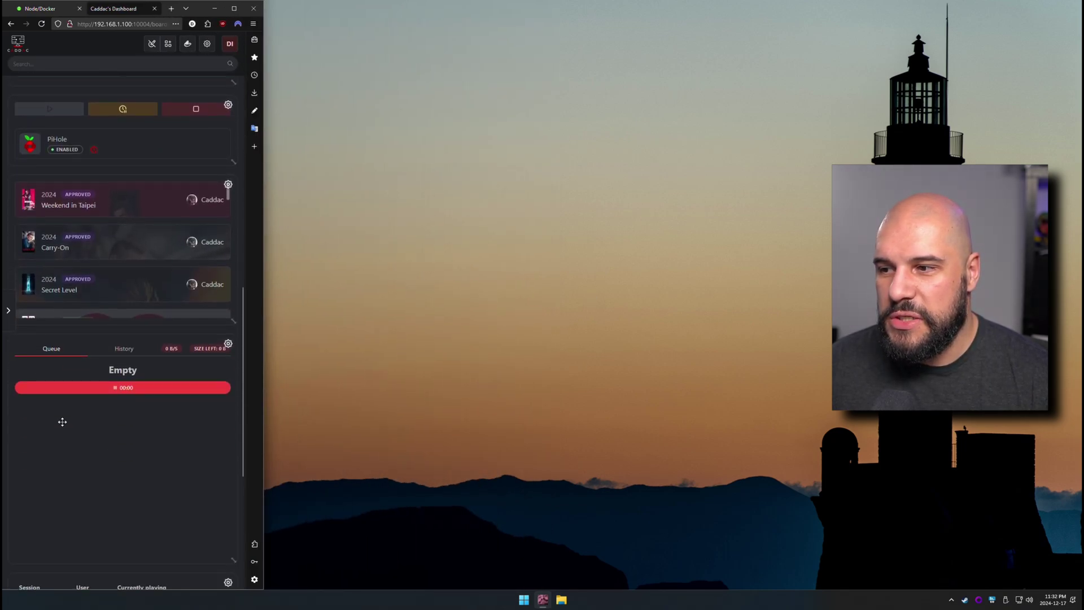
scroll(207, 240, "up", 6)
scroll(207, 239, "up", 5)
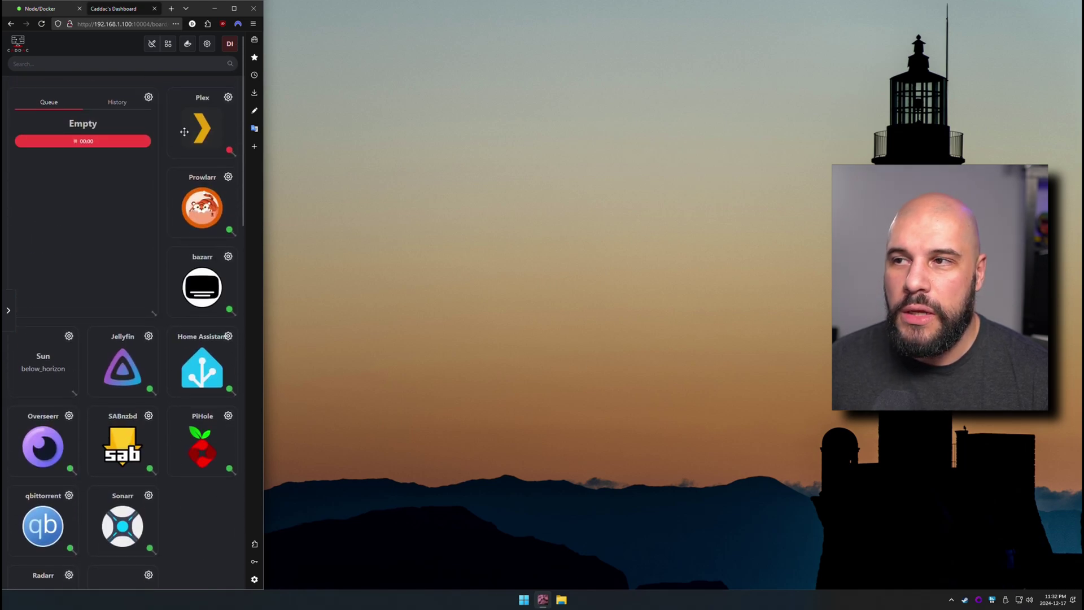
left_click(235, 9)
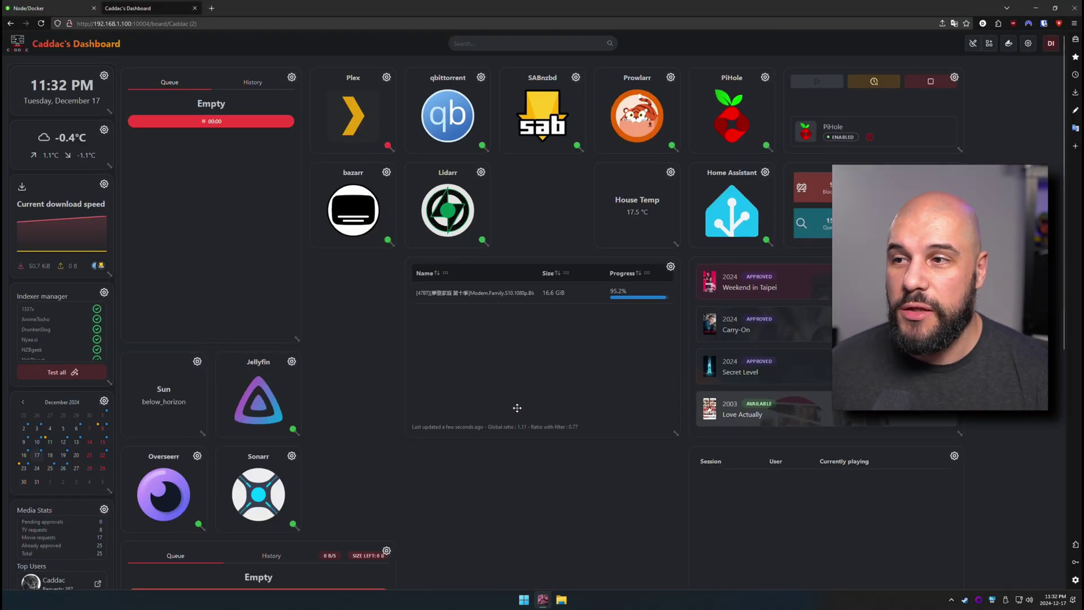
Drag the Usenet Queue widget down to sit beside Sonarr
left_click_drag(201, 77, 307, 113)
scroll(316, 271, "down", 8)
scroll(428, 184, "up", 8)
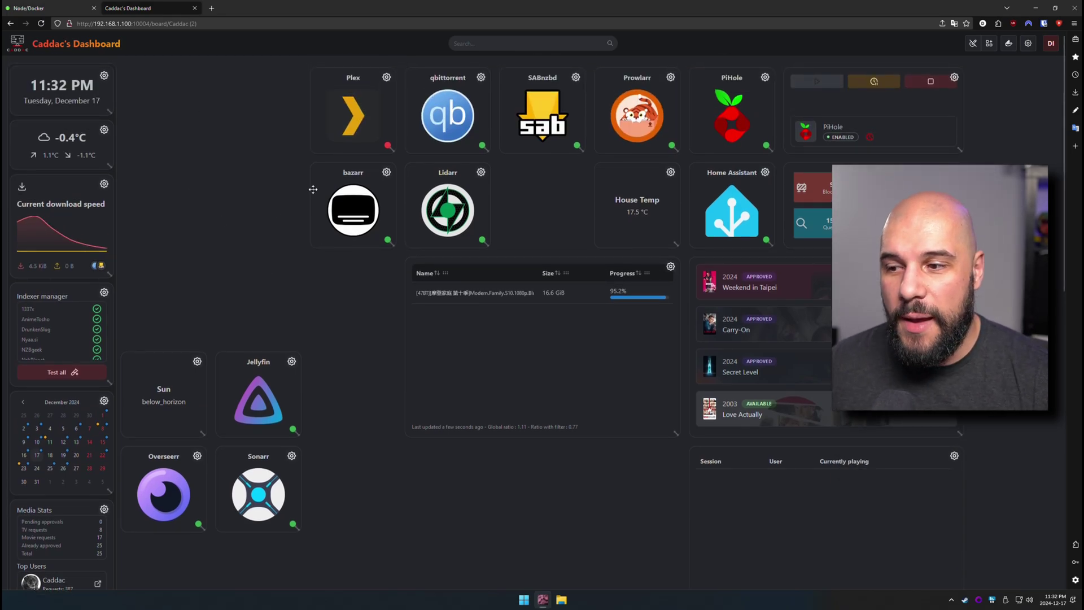
scroll(314, 189, "down", 5)
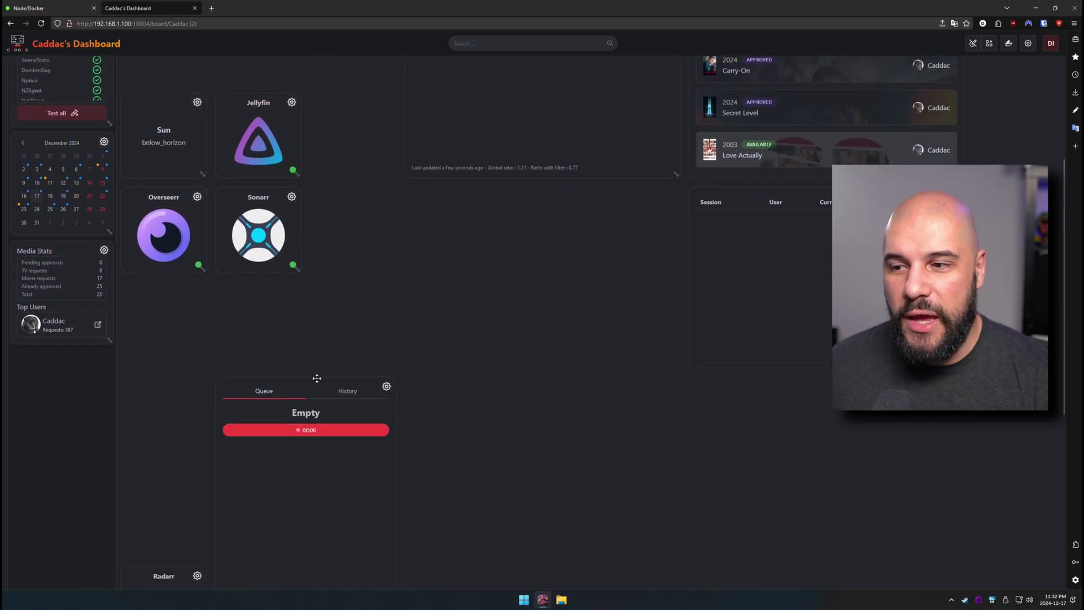
left_click_drag(317, 378, 423, 209)
scroll(315, 553, "down", 3)
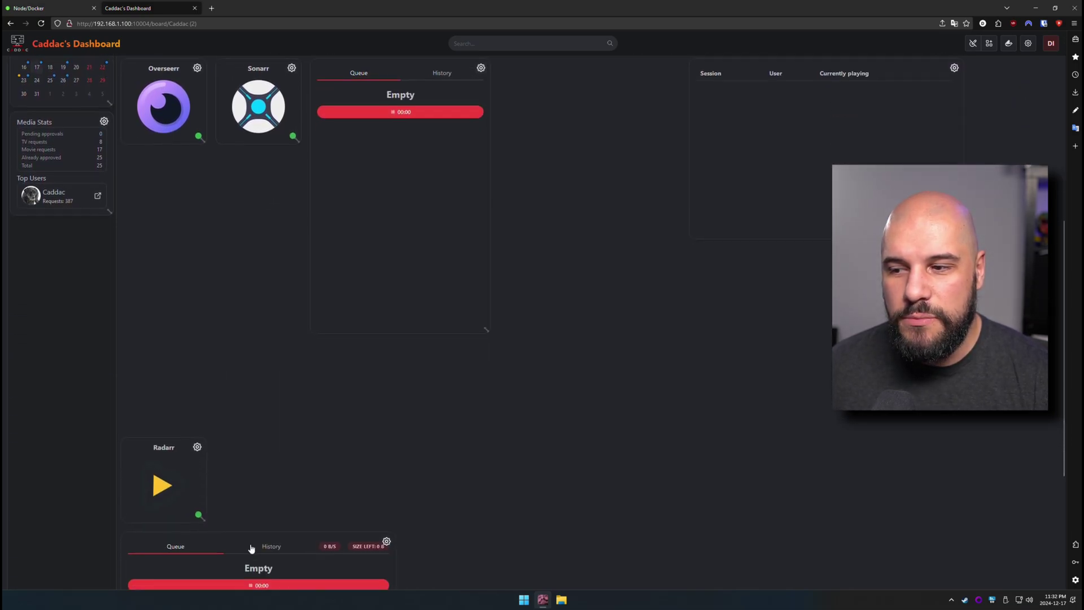
scroll(286, 355, "up", 7)
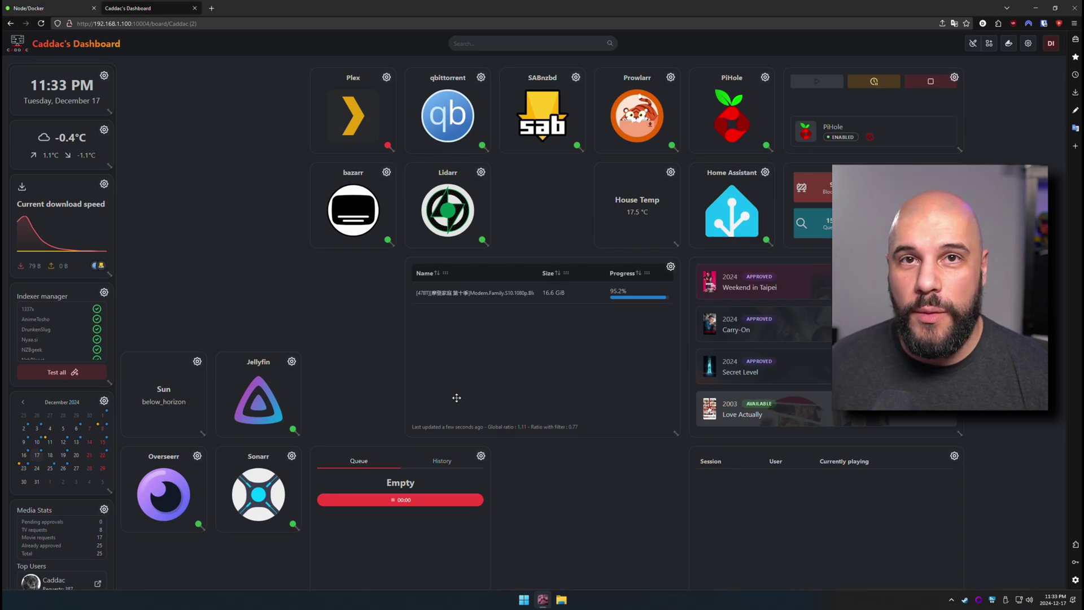
Reload to discard changes, then save Lidarr moved one column right beside House Temp
key("F5")
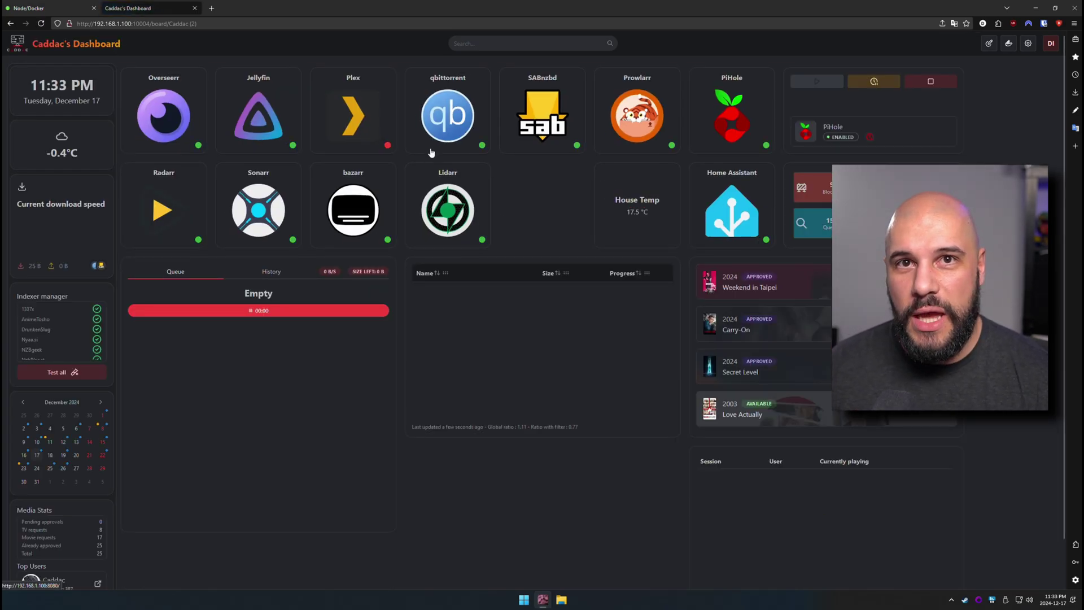
left_click(988, 44)
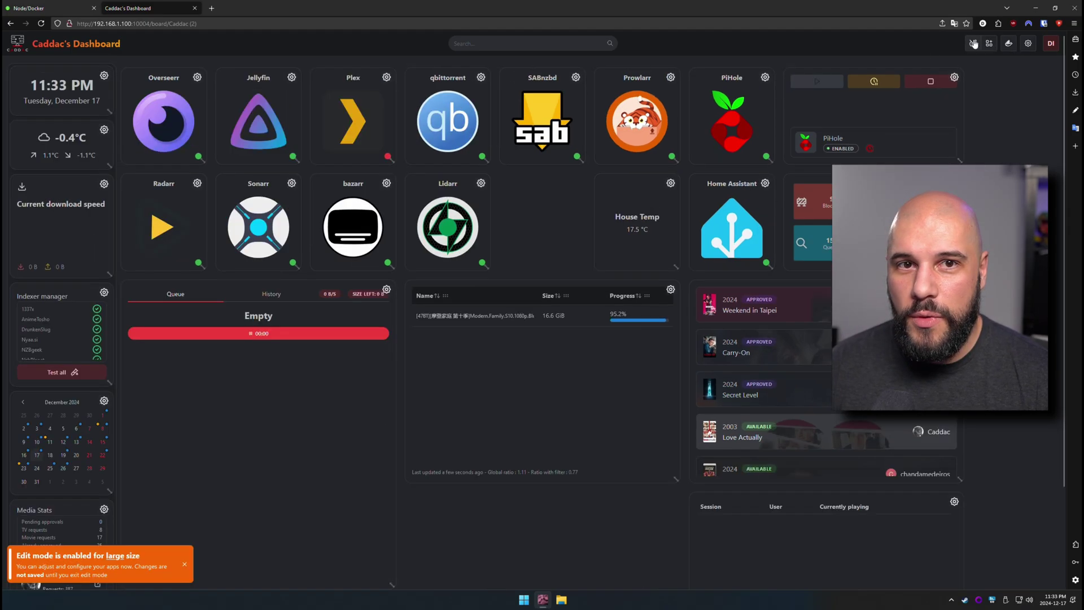
left_click_drag(444, 174, 538, 173)
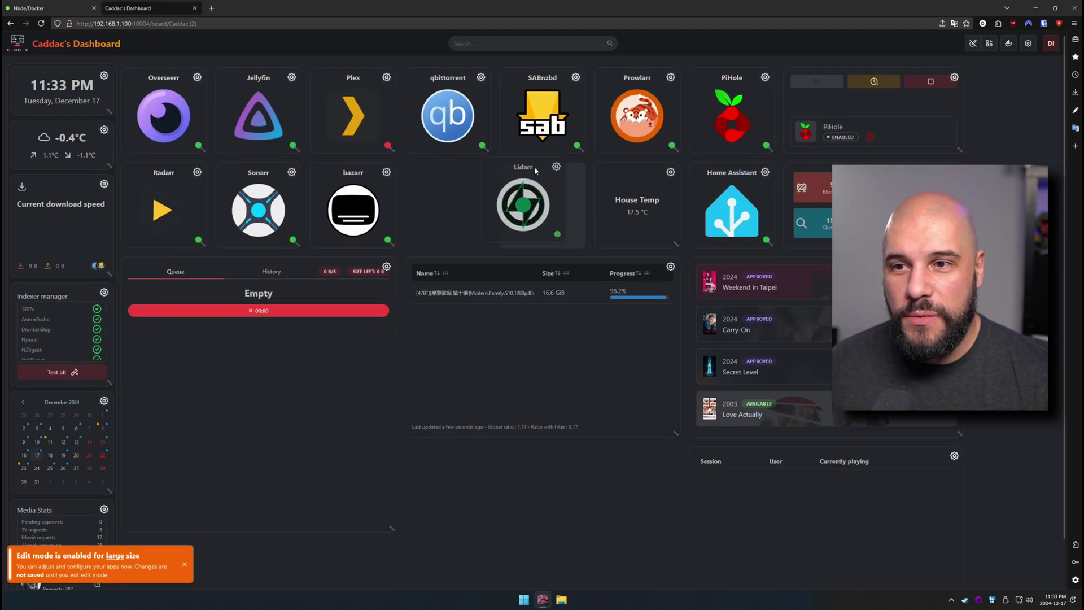
left_click(973, 44)
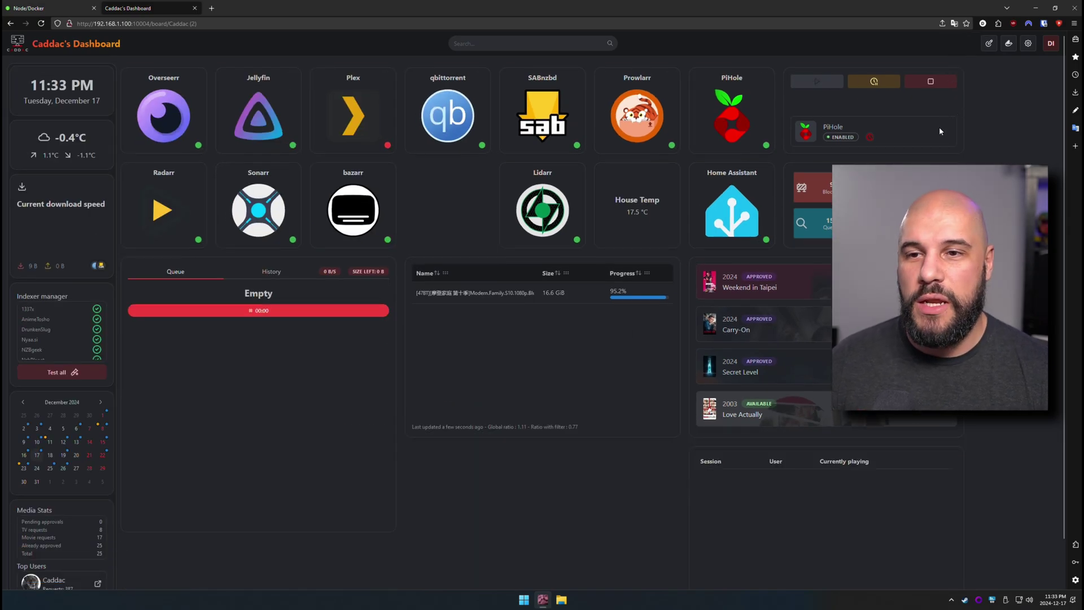